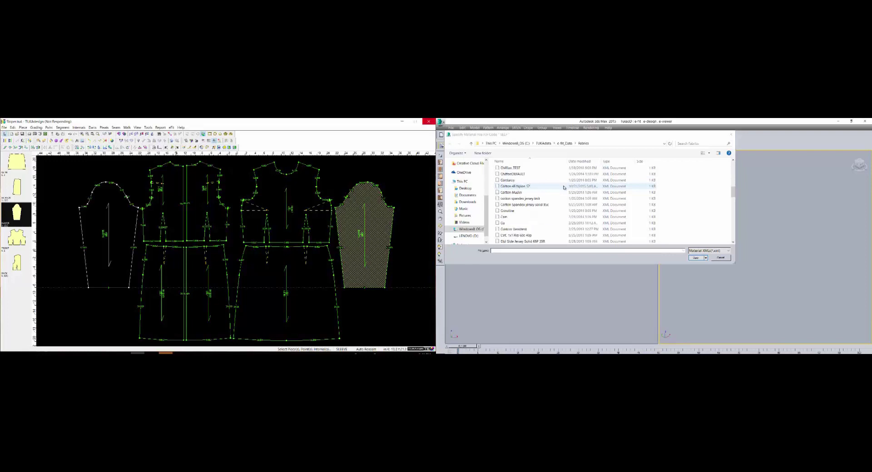
- Assign the Muslin material file to the fabric of the imported pattern pieces
scroll(563, 190, down, 2)
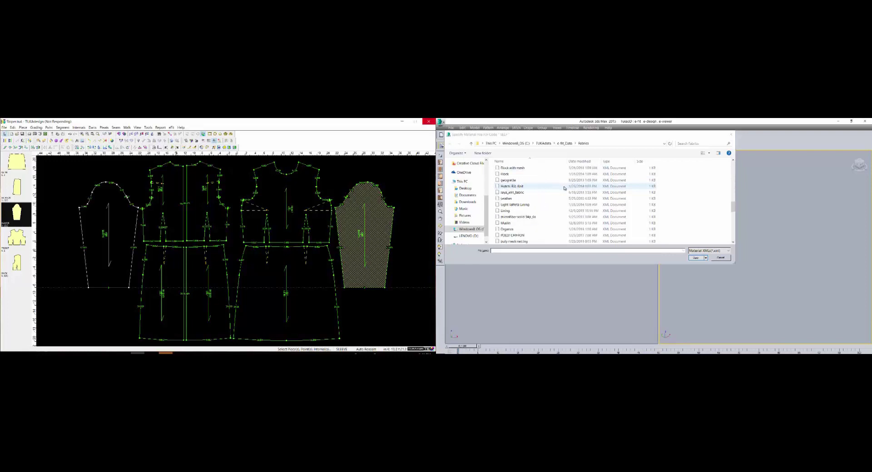
click(543, 206)
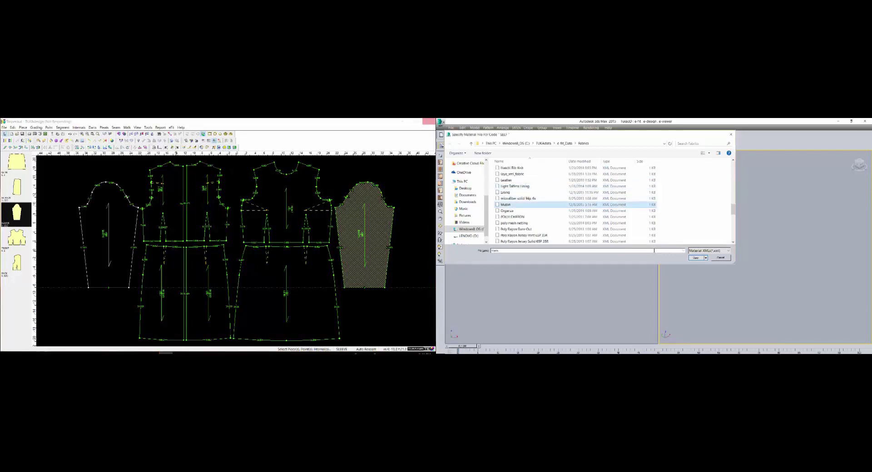
click(696, 258)
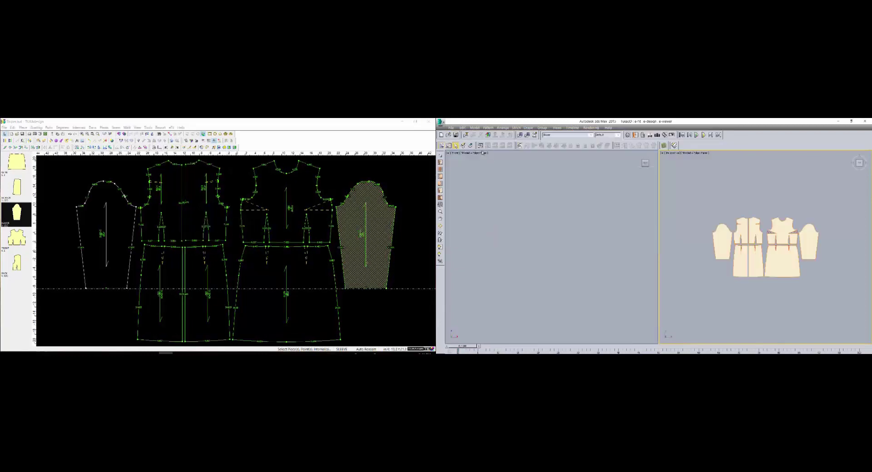
- Load the Size 12 female model from its EFM file into the scene
click(466, 135)
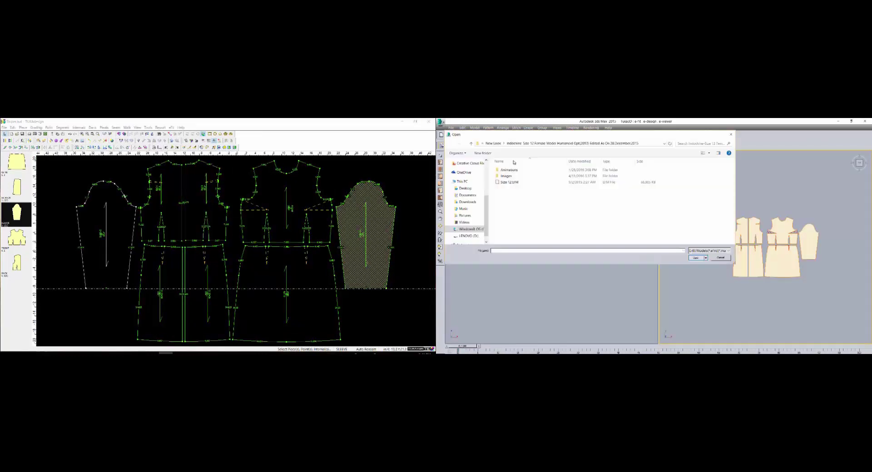
click(515, 182)
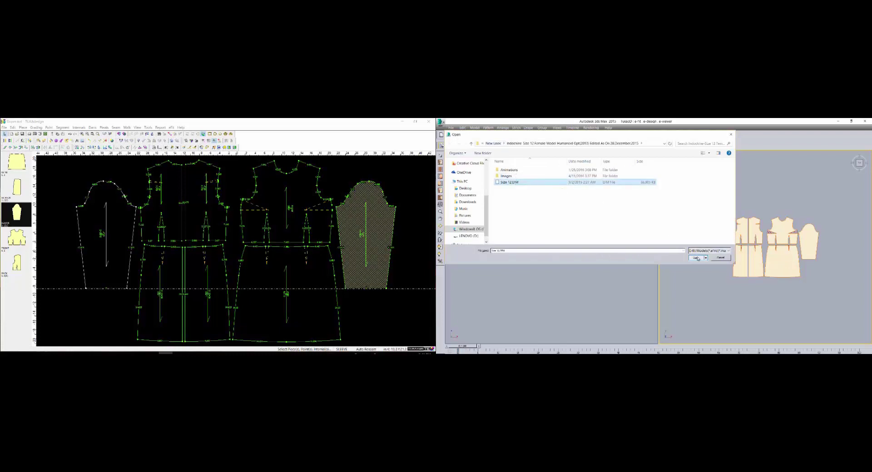
click(696, 258)
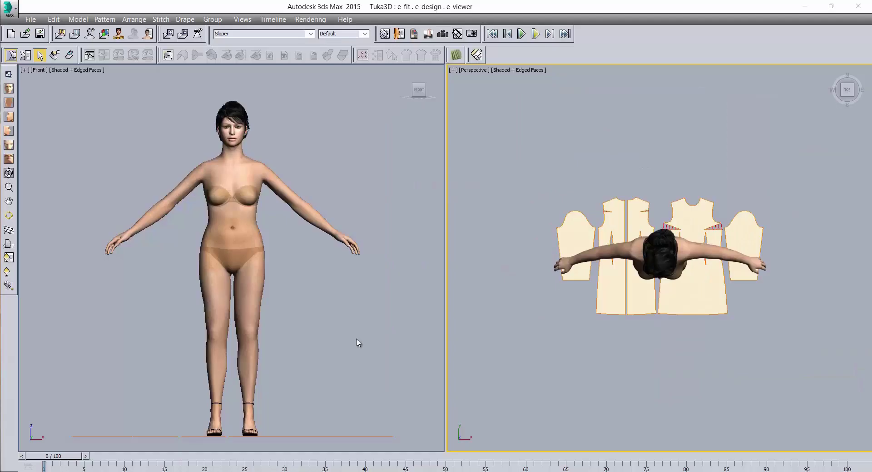
- Start Panel Placement and place the front bodice piece centred on the model's chest
click(25, 54)
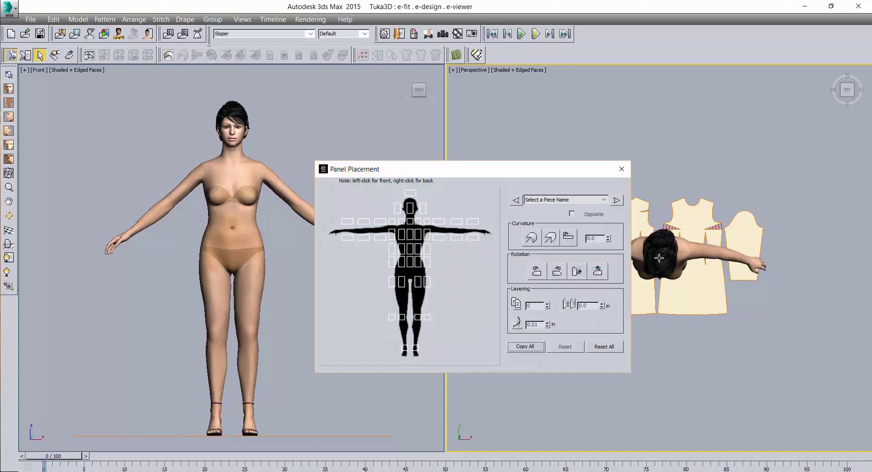
click(409, 236)
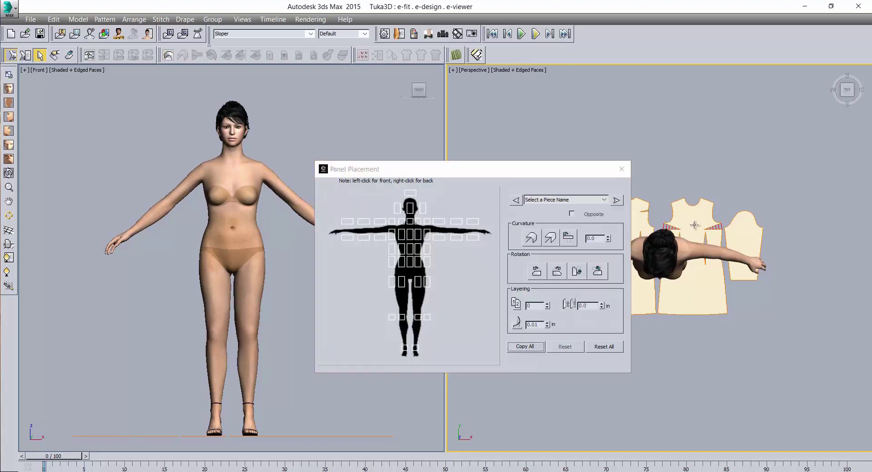
click(409, 234)
click(197, 205)
key(w)
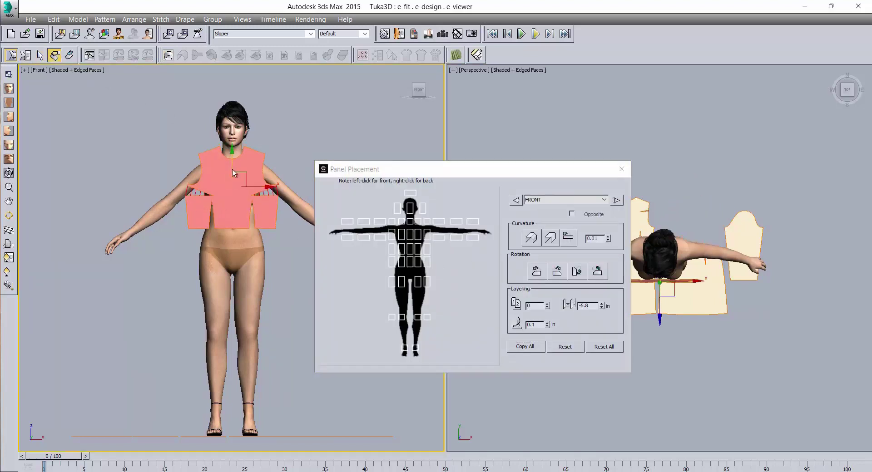
- Place the front skirt piece centred on the model's front hip area, just below the bodice
click(408, 268)
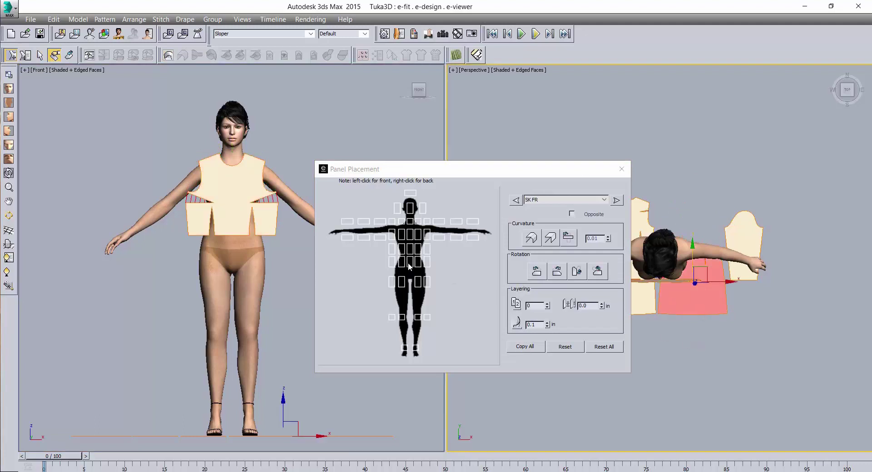
click(232, 261)
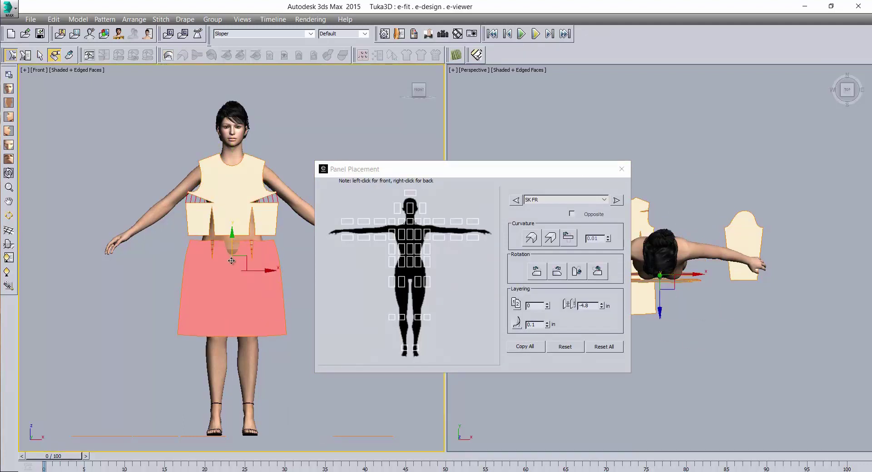
drag(447, 170, 427, 96)
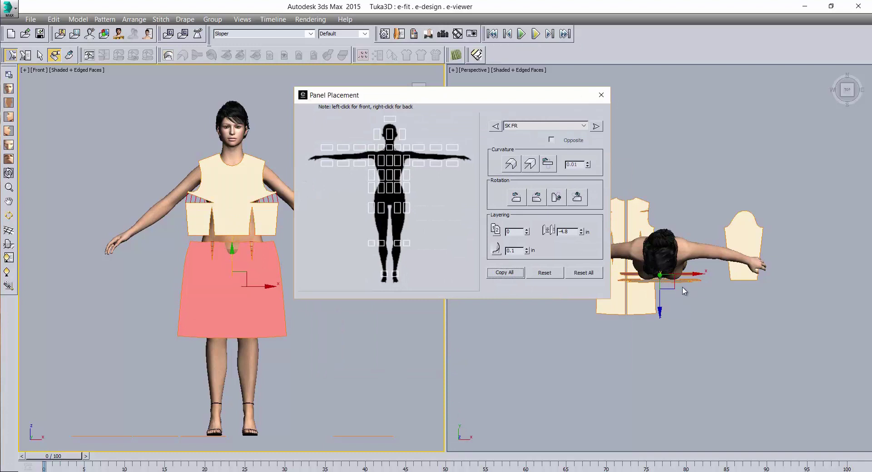
- Place the back bodice and its opposite piece on the model's upper back, then lower and align them at the centre back
middle_drag(740, 272, 835, 280)
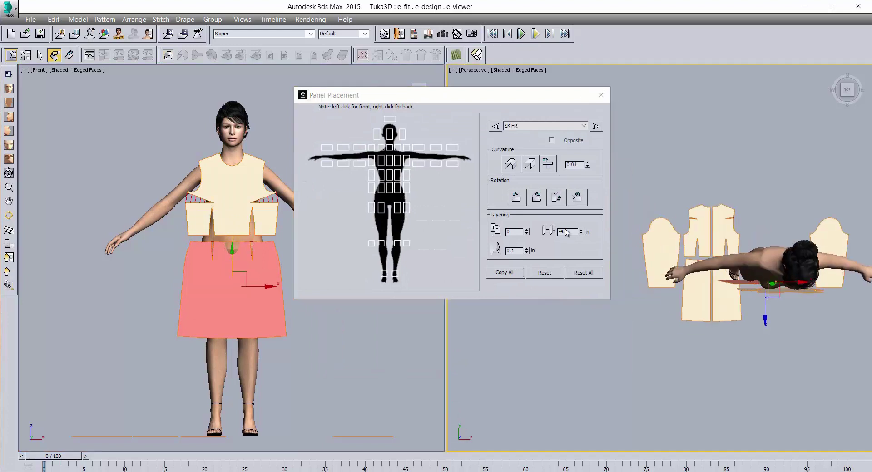
click(267, 249)
key(k)
click(724, 246)
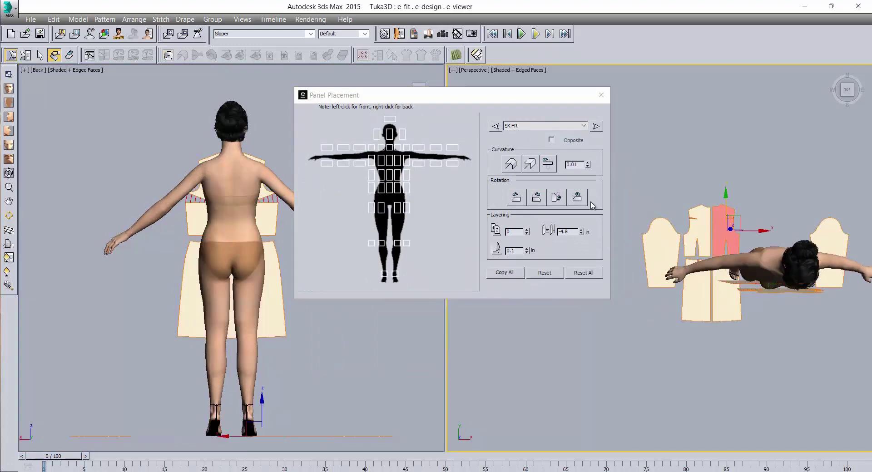
click(552, 139)
right_click(396, 163)
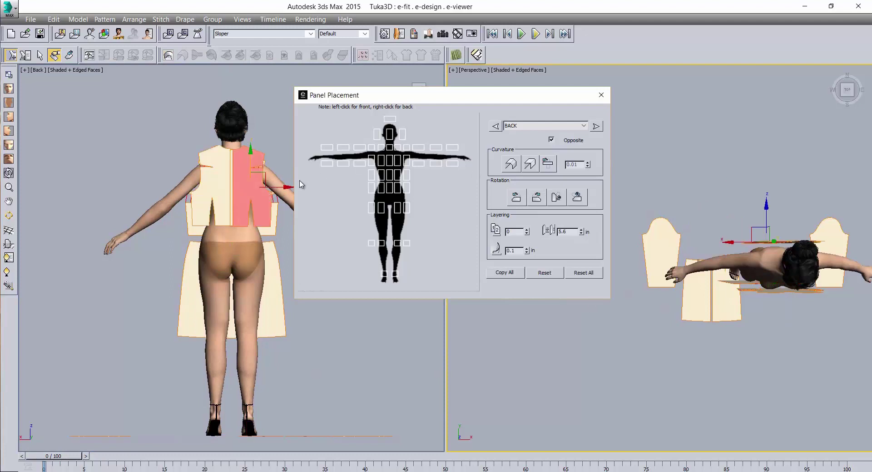
right_click(138, 168)
drag(251, 162, 252, 167)
drag(281, 192, 287, 192)
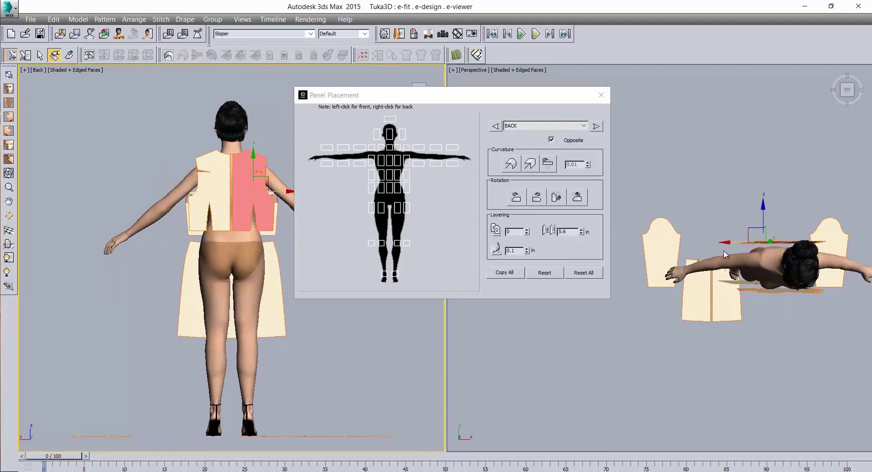
- Place the back skirt and its opposite piece behind the model's hips and align them at the centre back
click(727, 304)
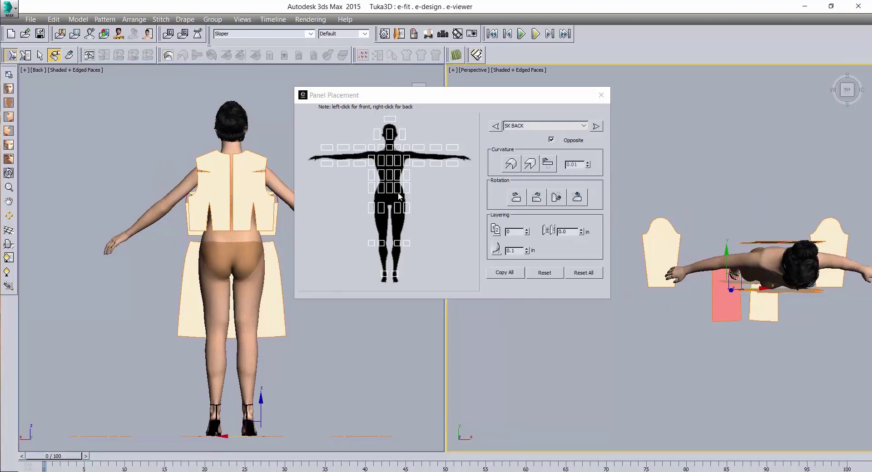
click(398, 192)
right_click(224, 269)
drag(281, 272, 256, 259)
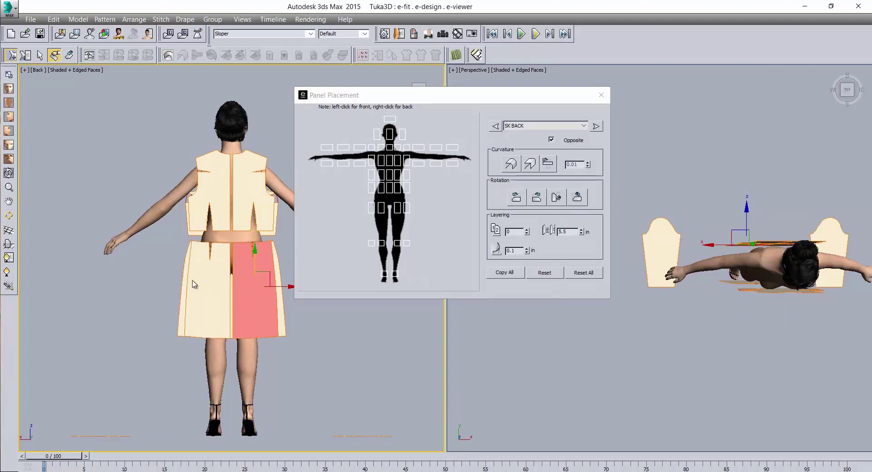
- Raise the front and back skirt pieces to the bodice's waist edge and adjust the front skirt's distance from the body
ctrl+click(228, 275)
drag(231, 263, 231, 259)
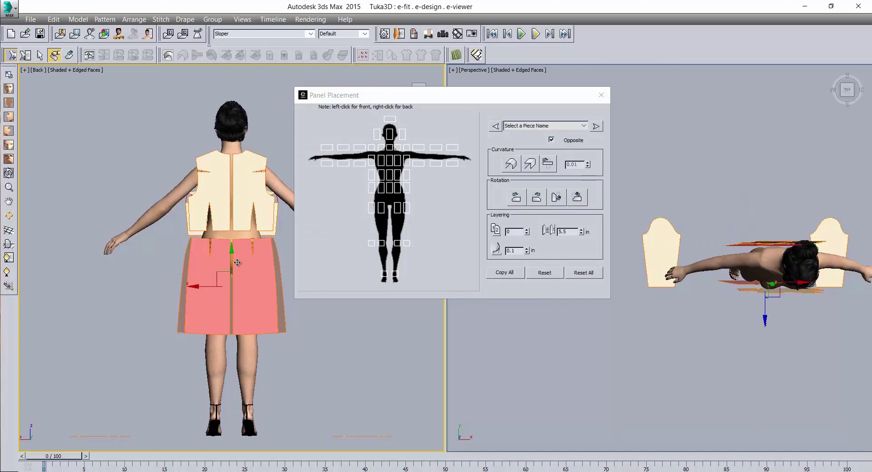
key(f)
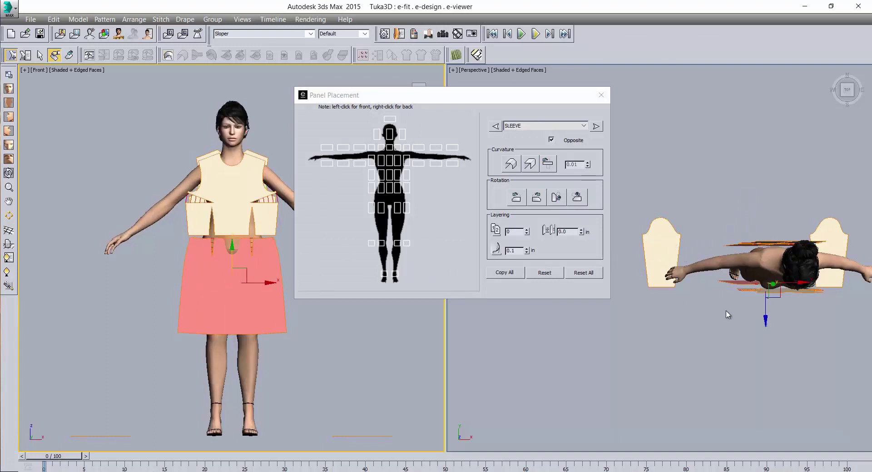
drag(766, 309, 766, 314)
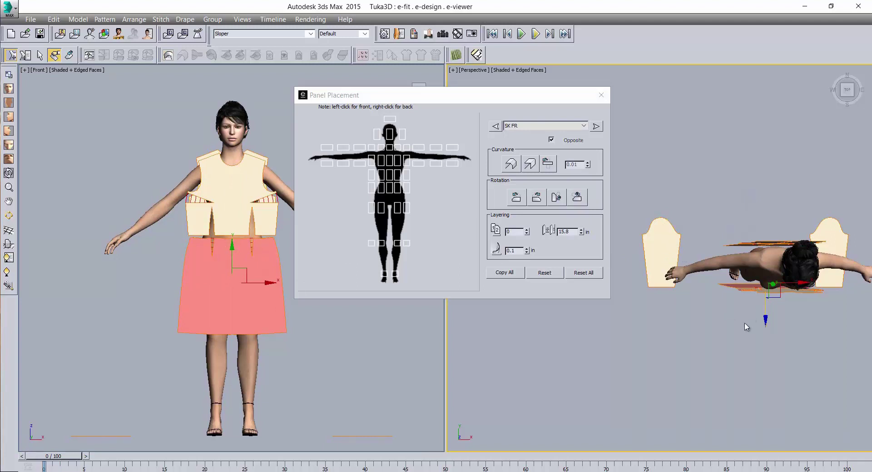
- Wrap the sleeve and its opposite around the model's upper arms and slide them down from the shoulders
click(669, 240)
click(357, 152)
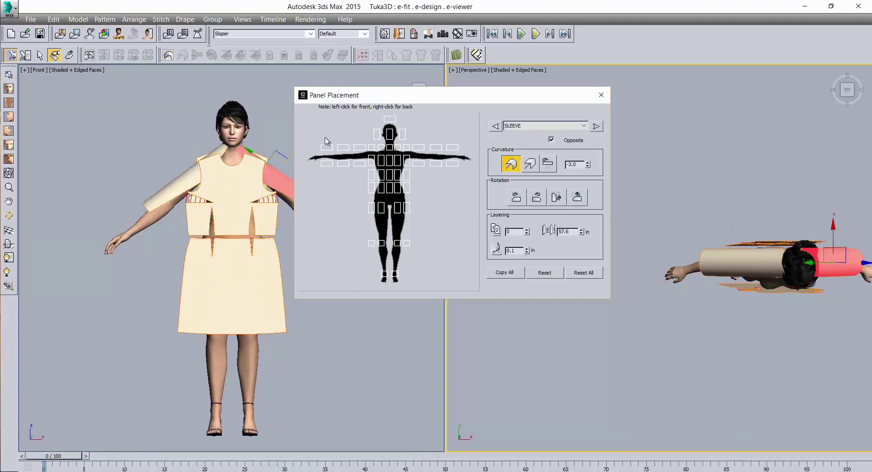
drag(356, 94, 408, 77)
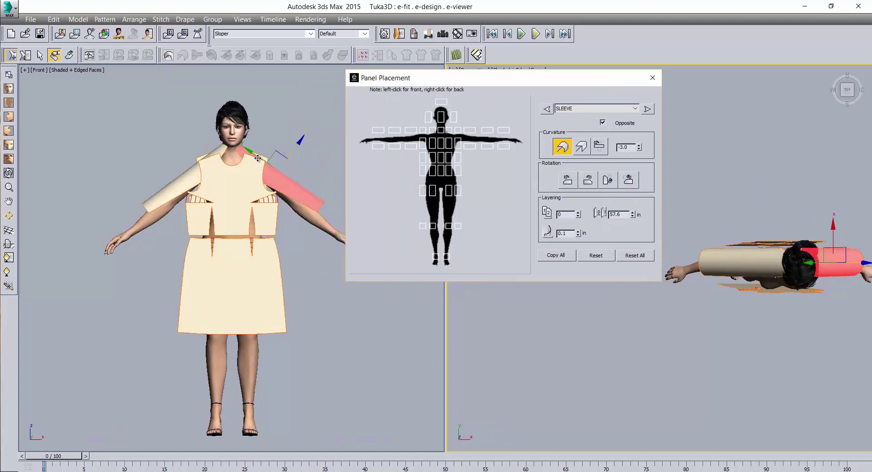
drag(268, 156, 292, 182)
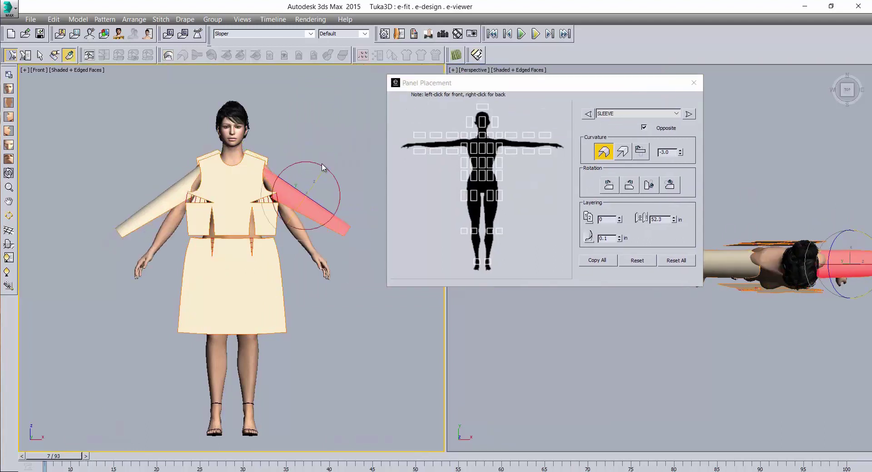
- Rotate and move the mirrored sleeves in the front view so they follow the angle of the lowered arms
drag(323, 169, 328, 211)
key(w)
key(e)
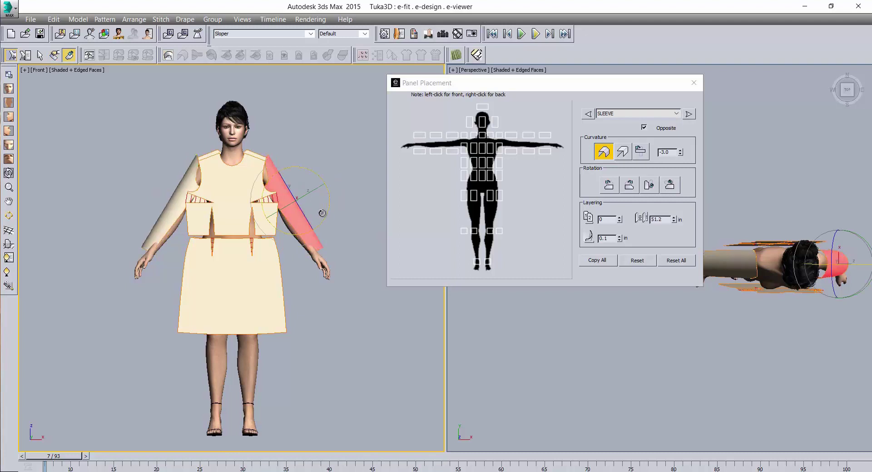
key(w)
drag(282, 177, 290, 190)
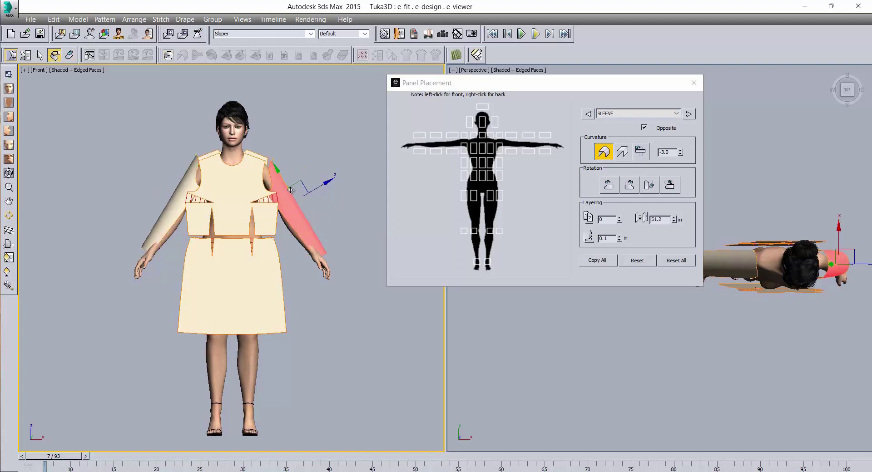
key(e)
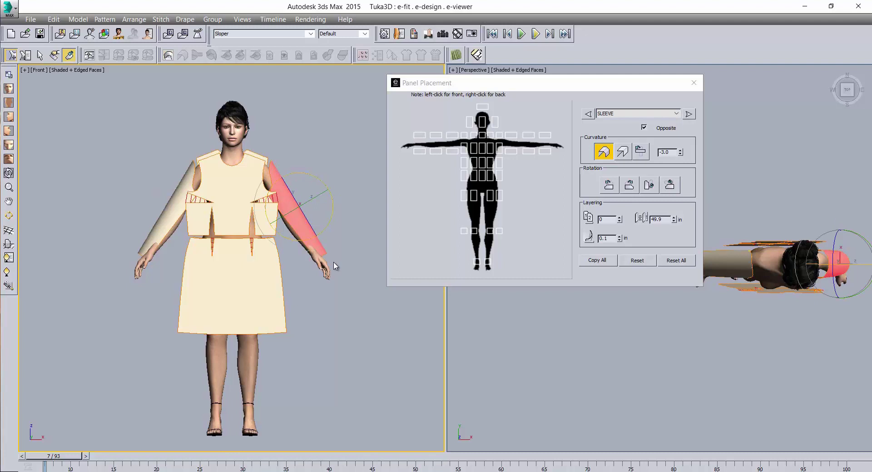
- Inspect the sleeve from the side and set its curvature to -3.7
key(r)
scroll(234, 217, up, 2)
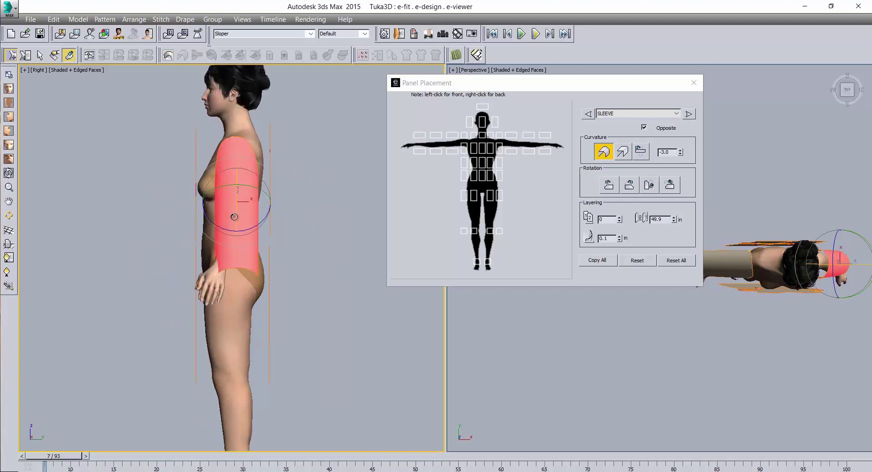
scroll(234, 217, up, 2)
click(680, 155)
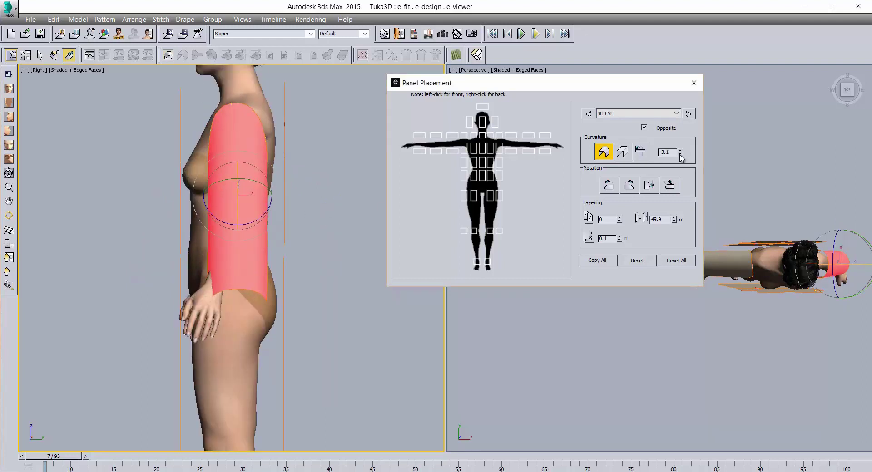
click(680, 157)
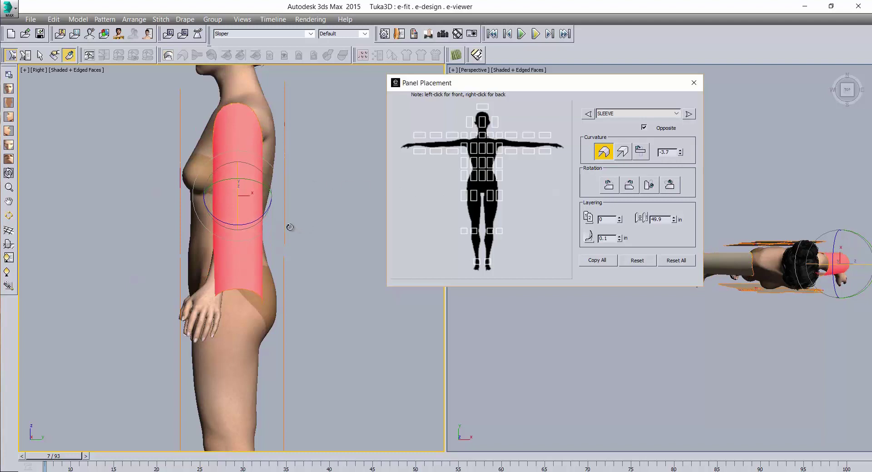
- Tilt the sleeves forward in the side view so they line up with the model's arms
drag(259, 220, 258, 201)
key(w)
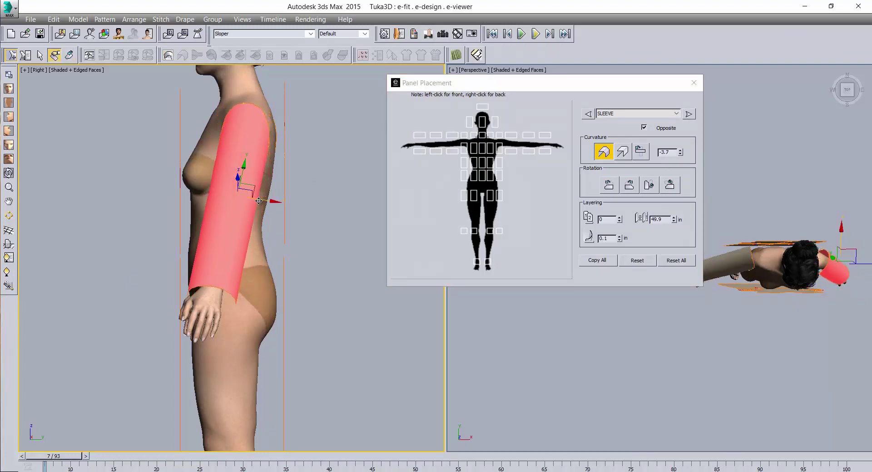
scroll(279, 210, down, 5)
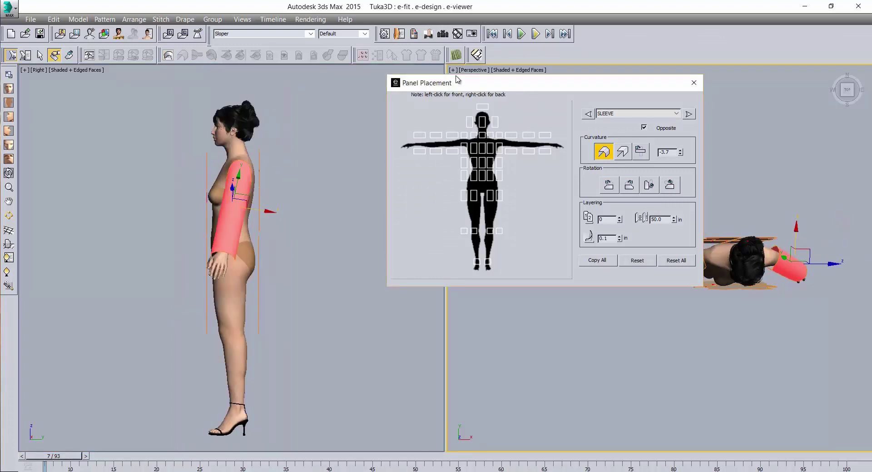
- Curve the front bodice around the torso with curvature -1.29 and shift it forward in the side view
drag(498, 83, 427, 74)
middle_click(748, 281)
key(f)
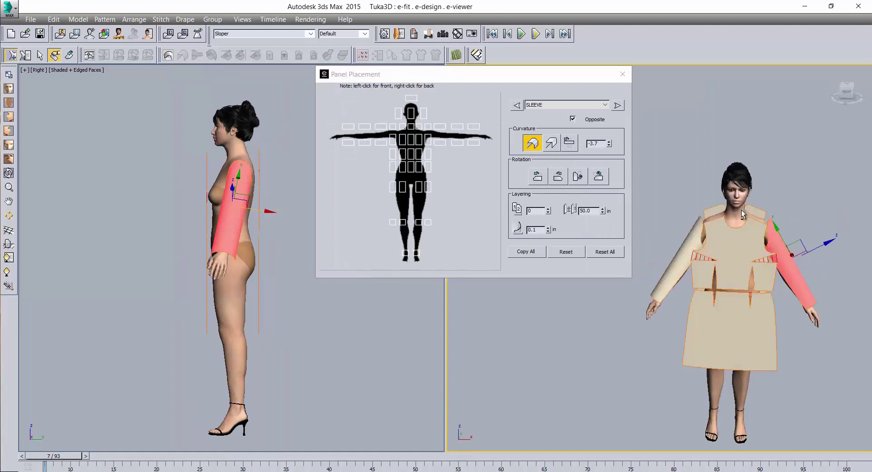
mouse_move(725, 252)
middle_down()
mouse_move(718, 225)
mouse_move(703, 247)
mouse_move(727, 251)
middle_up()
scroll(743, 228, up, 3)
click(706, 209)
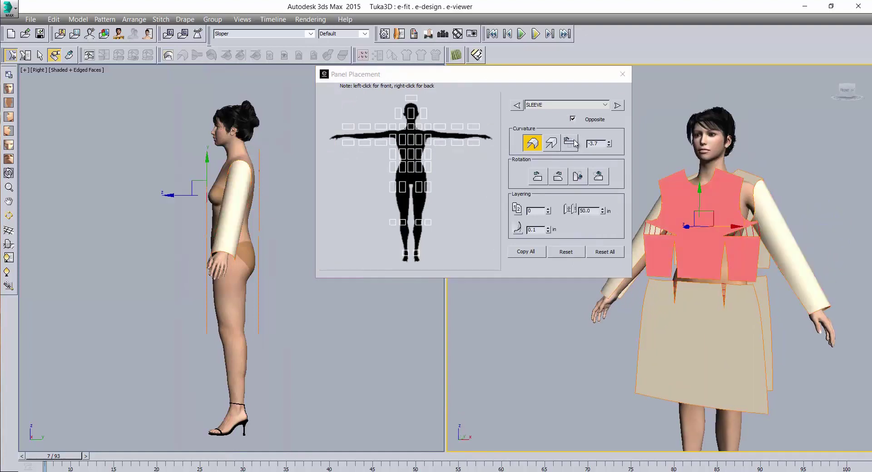
click(539, 140)
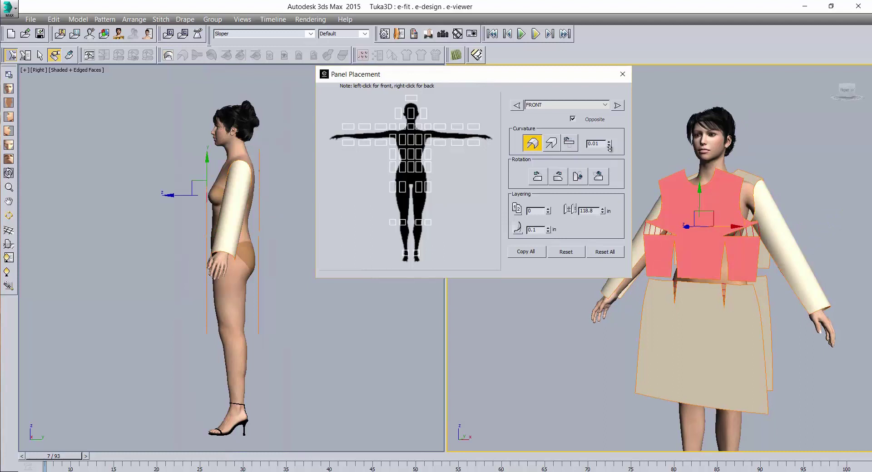
drag(609, 146, 612, 151)
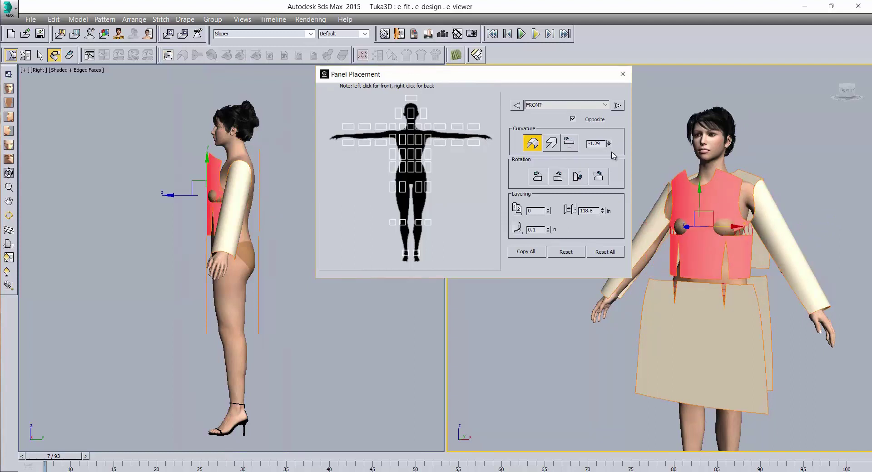
click(198, 190)
drag(181, 195, 177, 195)
- Set the curvature of the back bodice and its opposite to -1.59 so they wrap around the model's back
alt+middle_drag(714, 268, 566, 274)
click(679, 247)
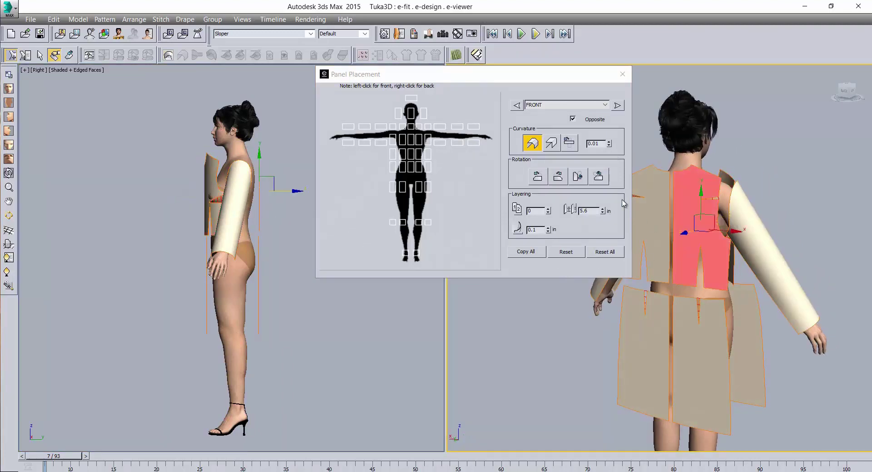
click(536, 145)
drag(609, 144, 615, 163)
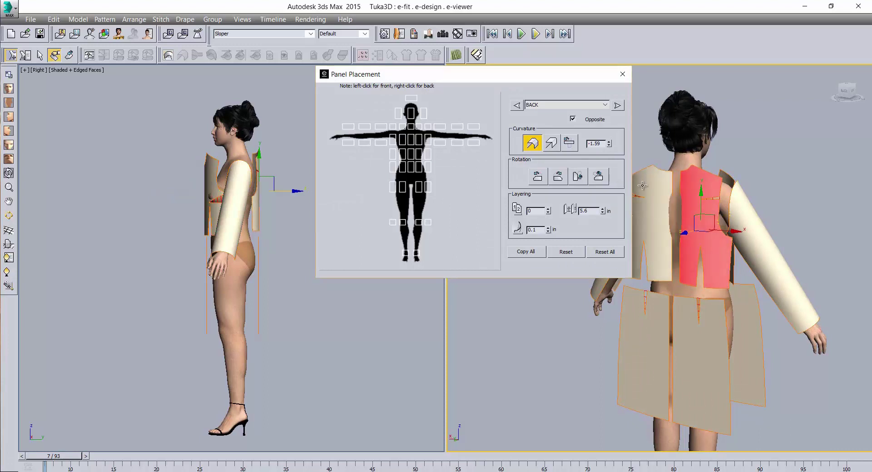
- Rotate the back bodice pieces to face the back squarely, move them closer to the body in the side view, and close Panel Placement
click(709, 191)
key(e)
drag(682, 233, 703, 232)
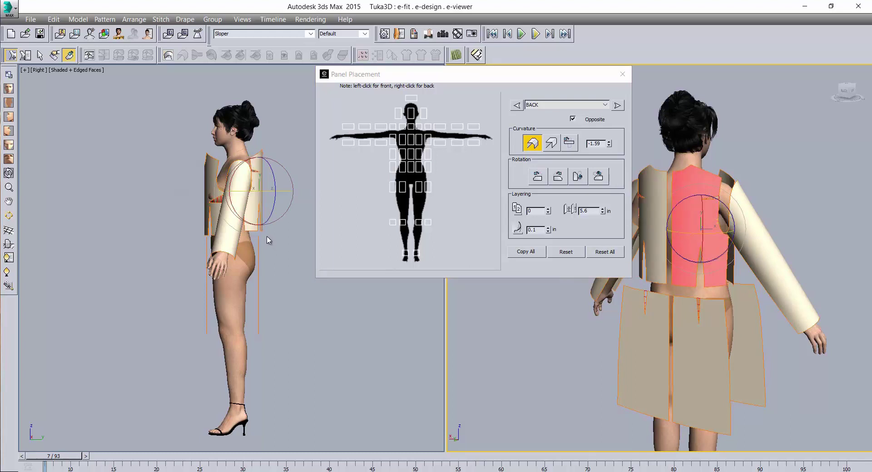
key(w)
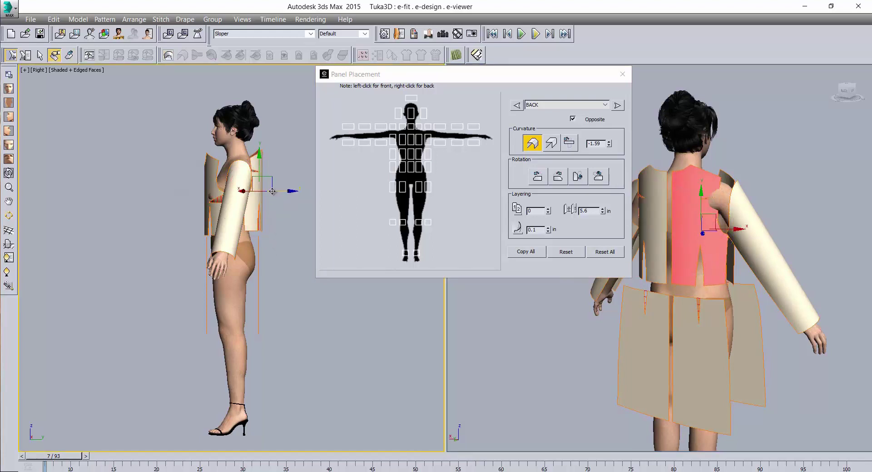
drag(277, 192, 285, 199)
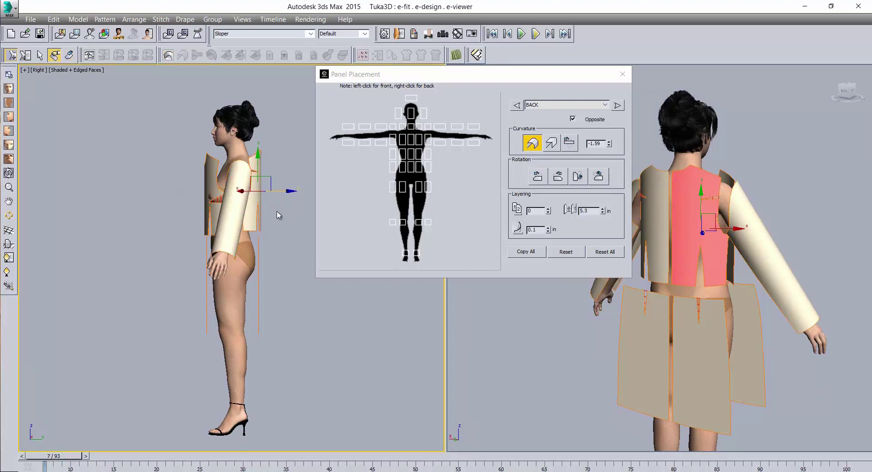
click(623, 74)
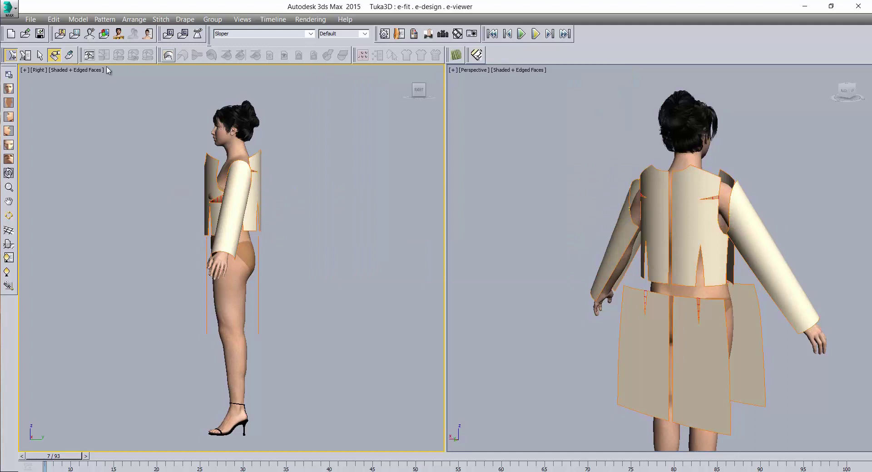
- Start stitching by closing the front bodice's waist darts and joining its waist edges to the front skirt
click(91, 55)
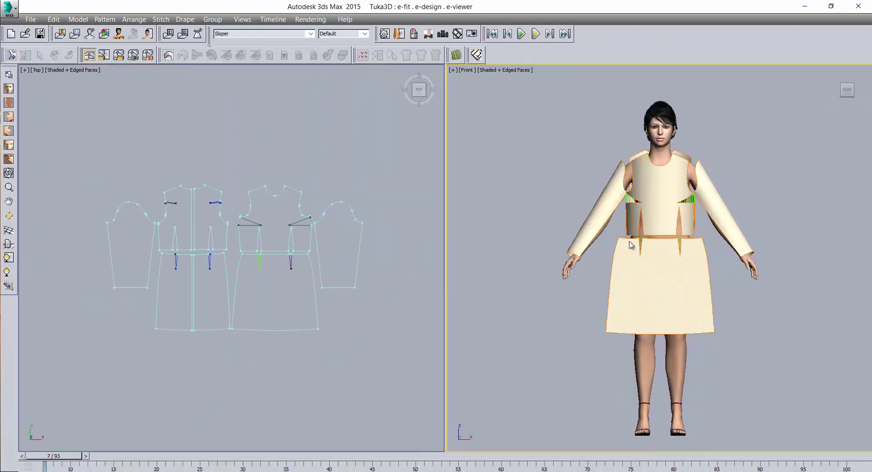
alt+middle_drag(728, 239, 716, 239)
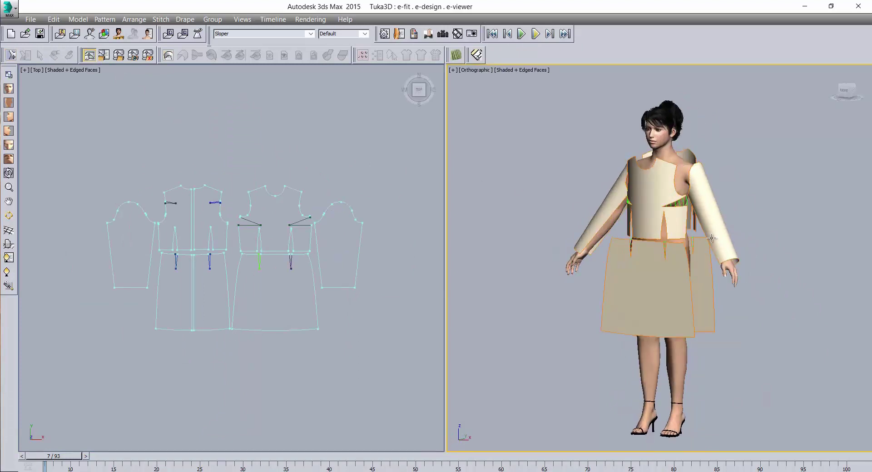
scroll(663, 229, up, 3)
middle_drag(661, 226, 657, 225)
click(244, 251)
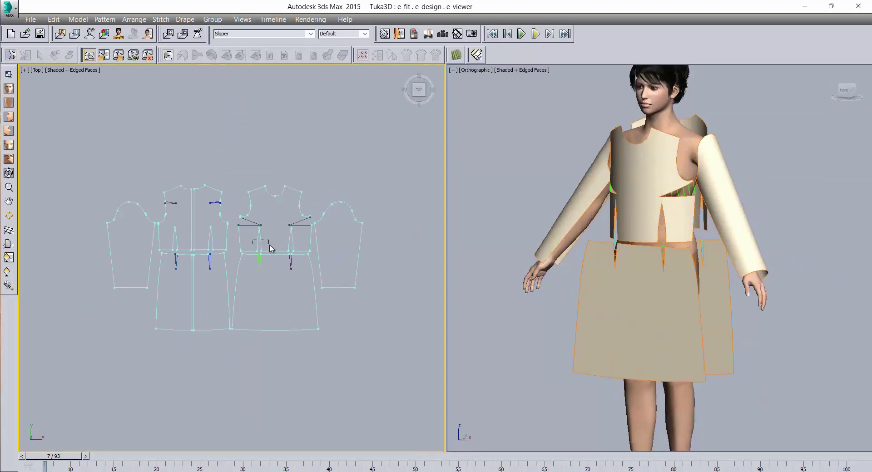
drag(270, 245, 299, 247)
drag(302, 246, 302, 262)
click(250, 254)
- Stitch the front and back skirt and bodice together along the side seams on both sides
drag(215, 309, 240, 300)
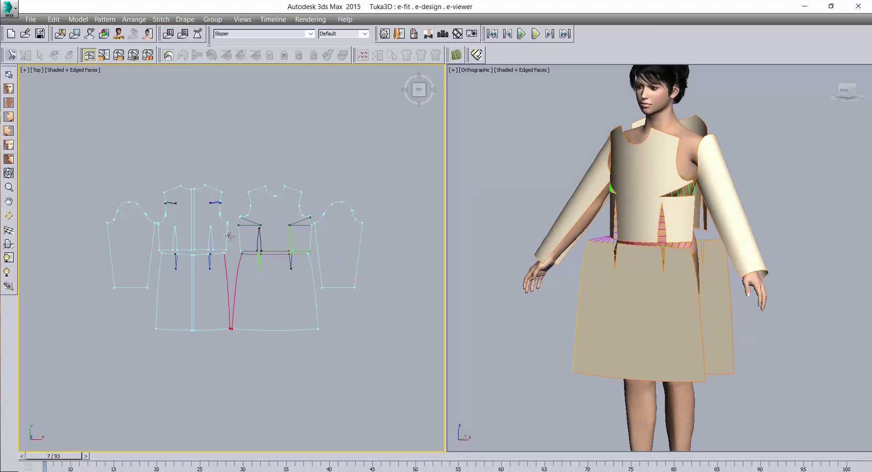
click(251, 247)
click(316, 298)
click(159, 299)
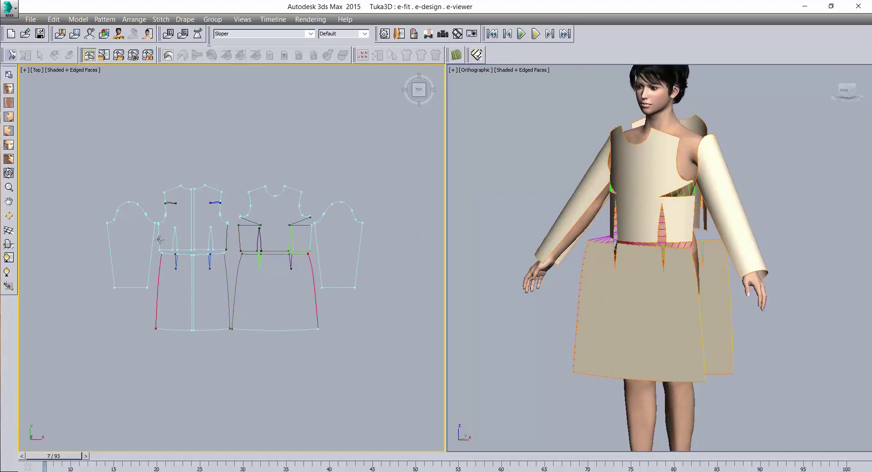
click(159, 239)
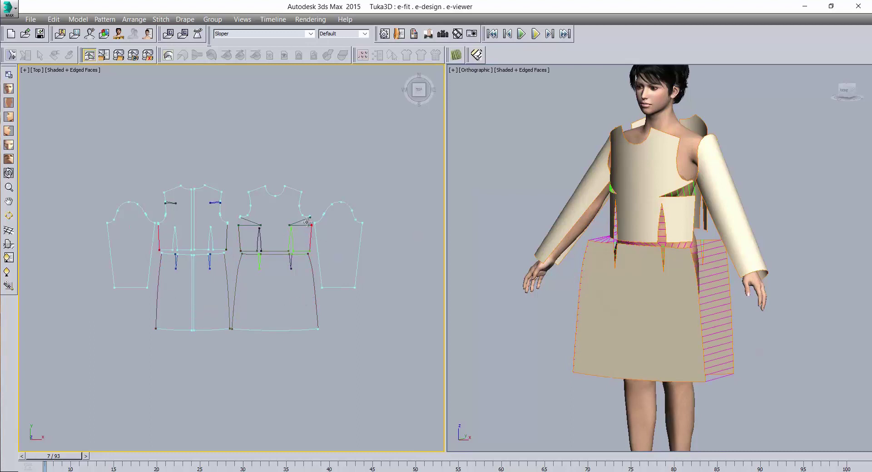
- Stitch the short side edges above the front bust darts to the matching underarm edges of the back bodice
scroll(307, 223, up, 5)
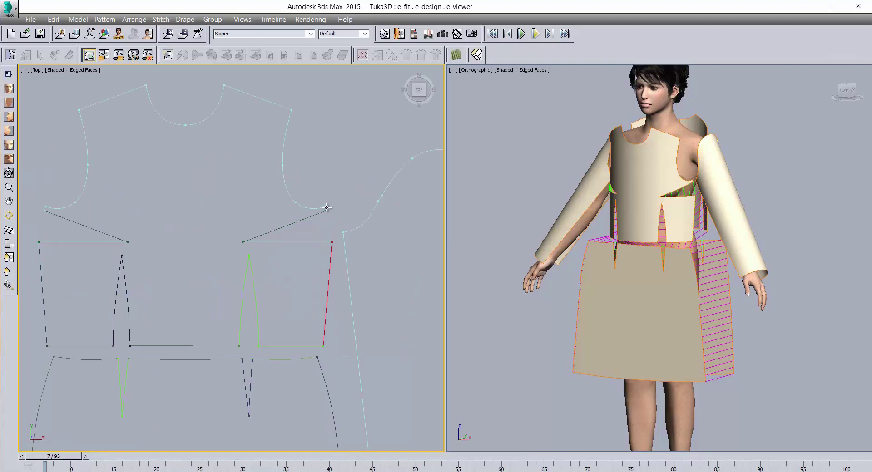
middle_drag(145, 273, 626, 269)
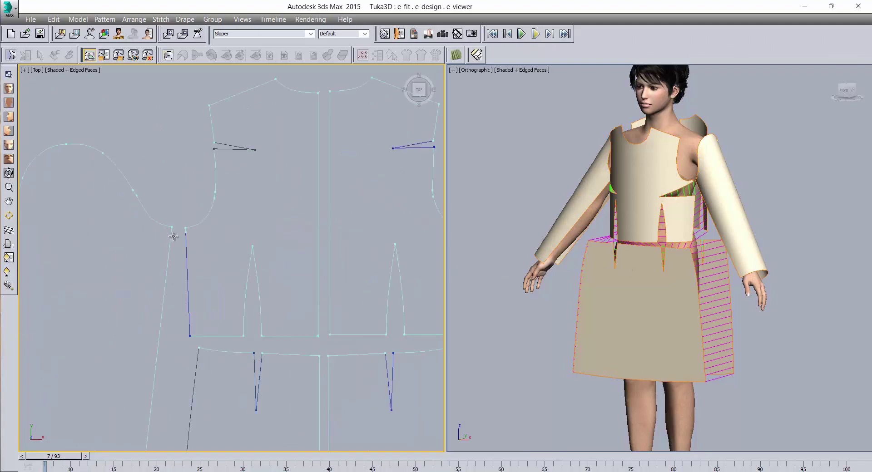
middle_drag(337, 258, 51, 247)
scroll(164, 215, up, 3)
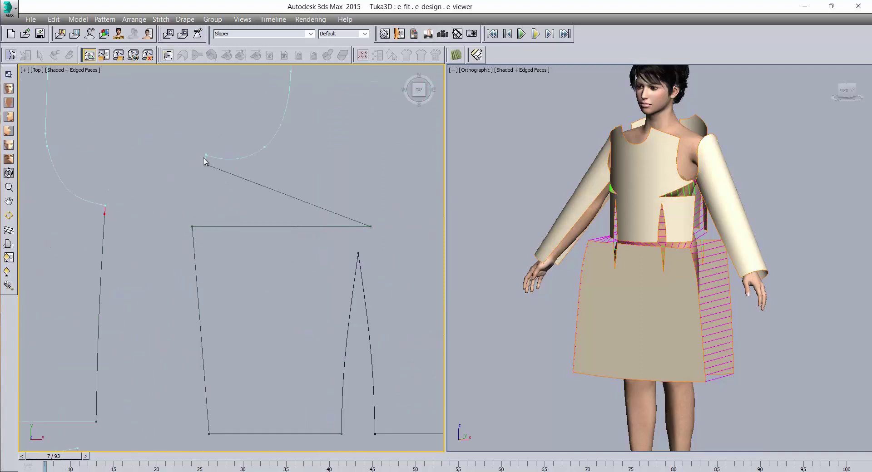
scroll(232, 271, down, 3)
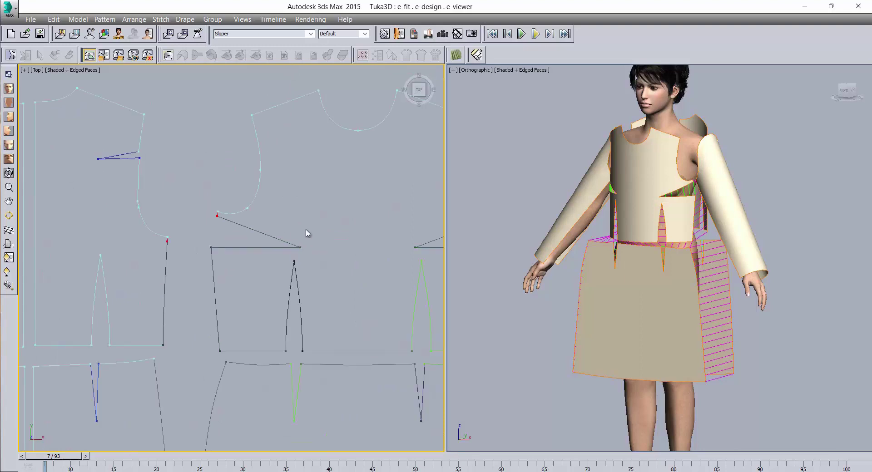
scroll(286, 247, down, 4)
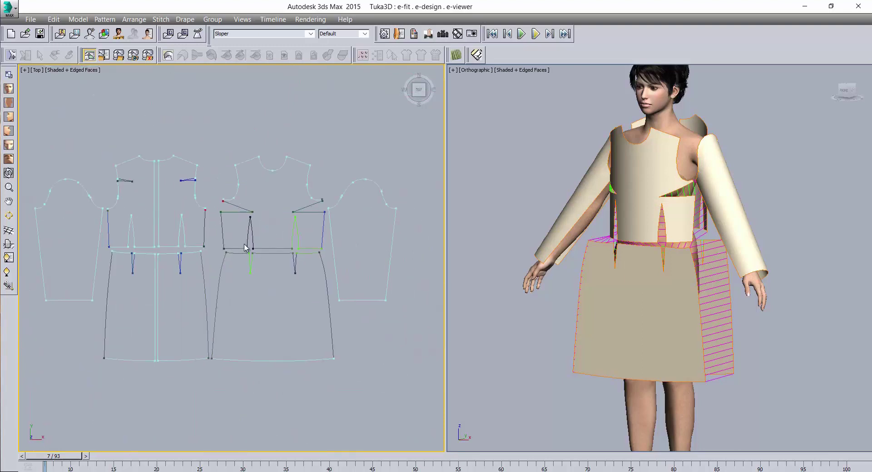
- Stitch the waist darts of both back bodice pieces and the centre back seams of the bodice and skirt
middle_drag(248, 243, 272, 248)
alt+middle_drag(687, 275, 533, 278)
middle_drag(554, 242, 604, 264)
scroll(654, 290, up, 3)
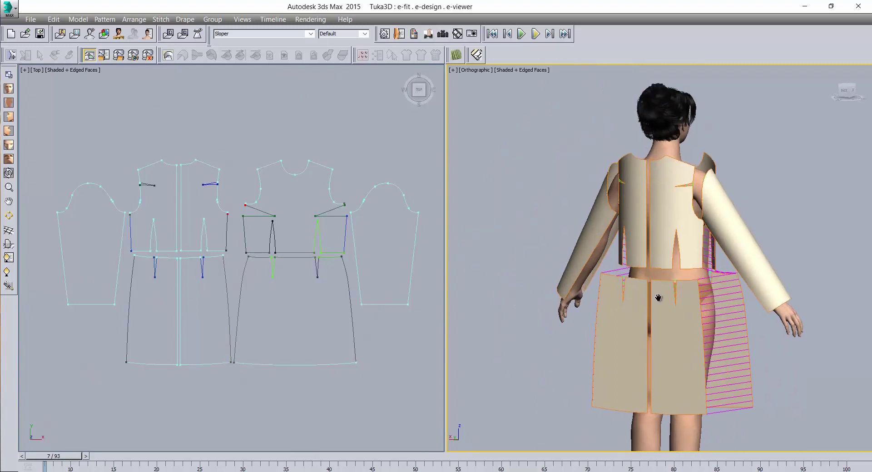
click(202, 237)
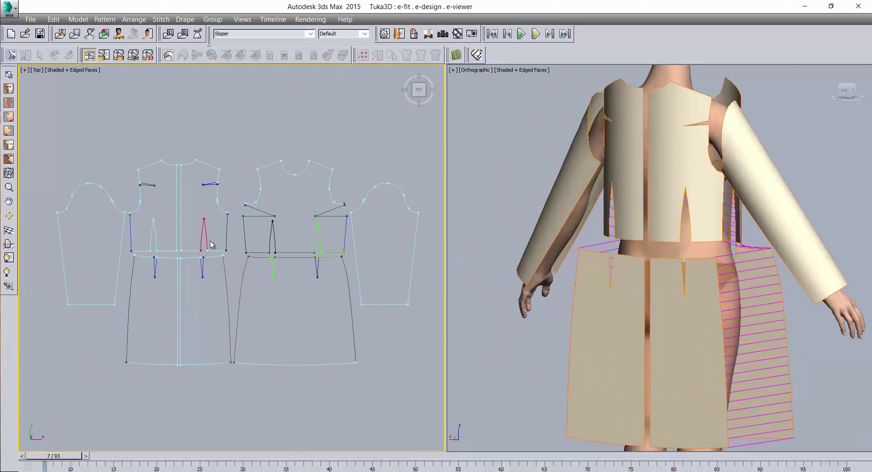
click(156, 240)
click(181, 248)
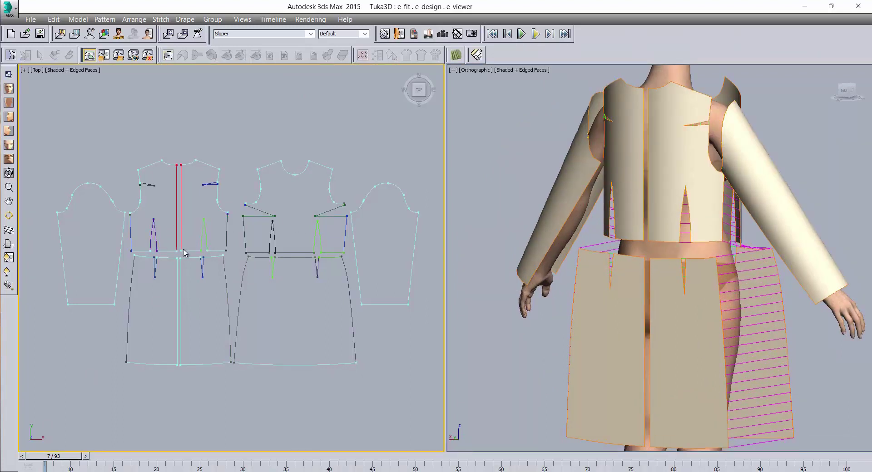
drag(199, 337, 169, 328)
- Join the back bodice's waist edges to the back skirt on each side of the darts
drag(191, 244, 195, 282)
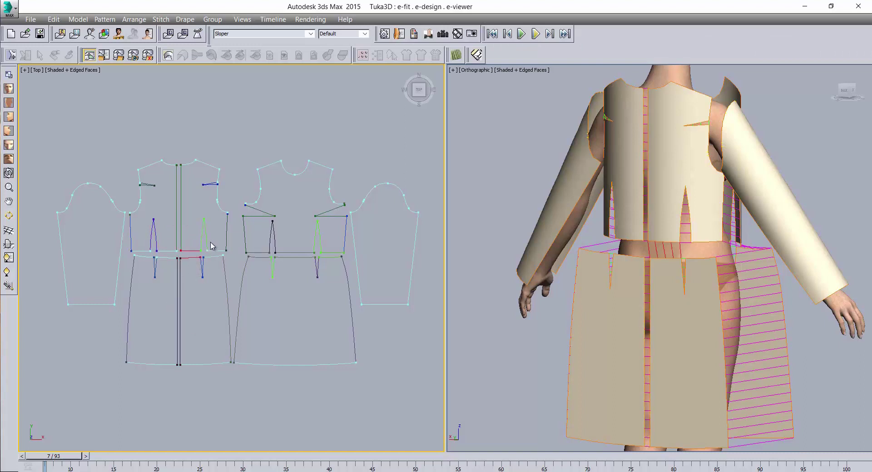
drag(211, 240, 214, 271)
drag(144, 244, 138, 281)
- Stitch the front and back bodice together at both shoulder seams
right_click(627, 182)
key(f)
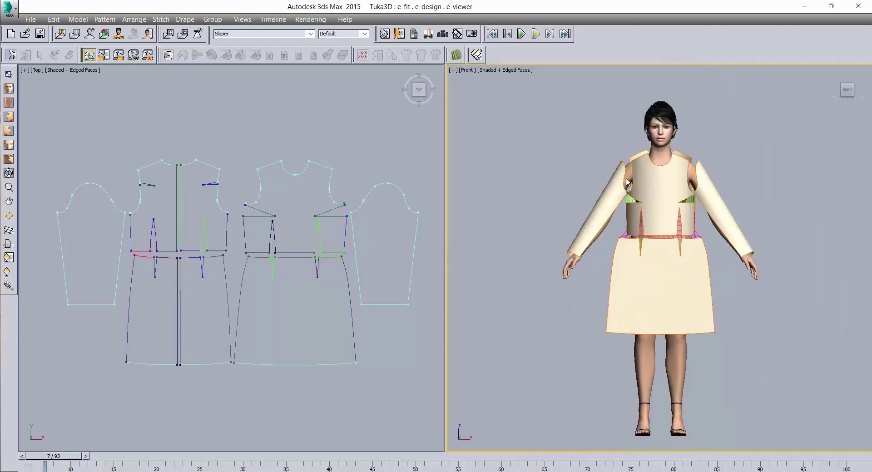
scroll(662, 162, up, 5)
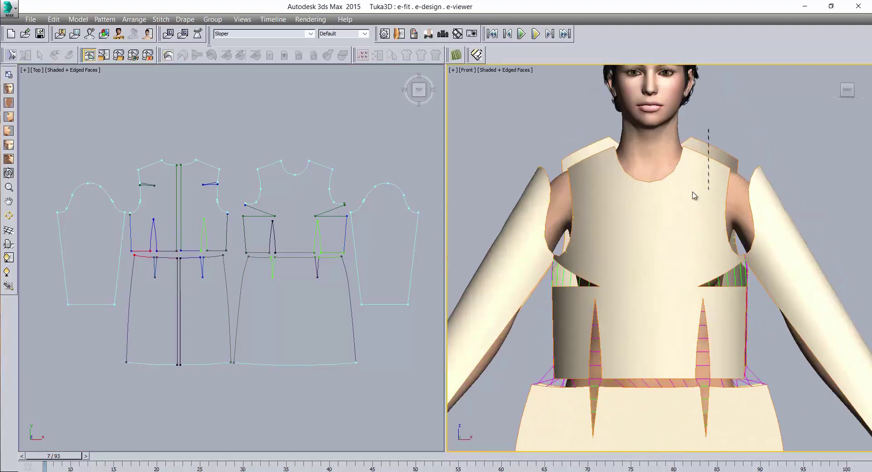
drag(580, 136, 600, 180)
- Stitch the sleeve cap on the model's right arm to the front armhole, segment by segment
alt+middle_drag(574, 244, 561, 262)
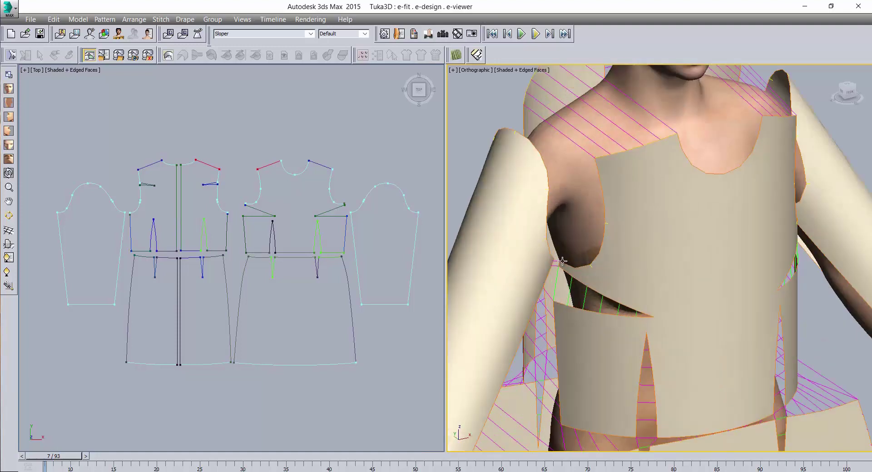
click(551, 254)
click(582, 268)
click(548, 210)
click(604, 205)
click(540, 155)
- Stitch the right sleeve's cap to the back armhole segments above and below the back dart
middle_drag(674, 204, 756, 215)
click(590, 203)
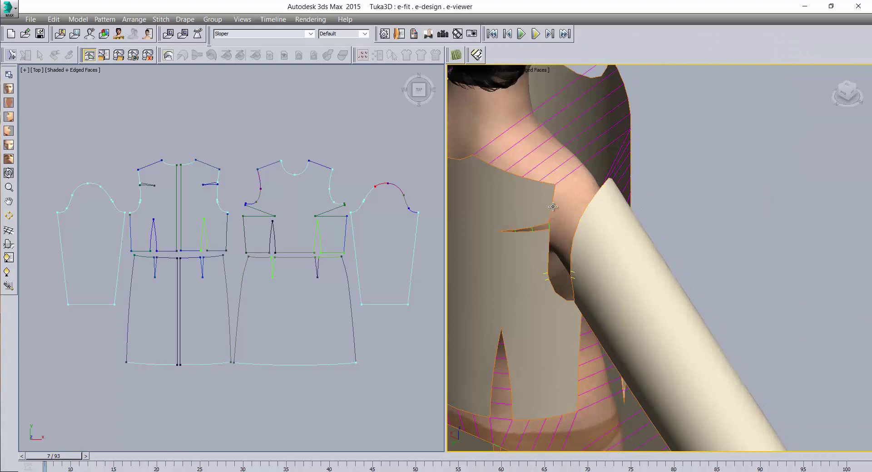
click(549, 225)
click(547, 276)
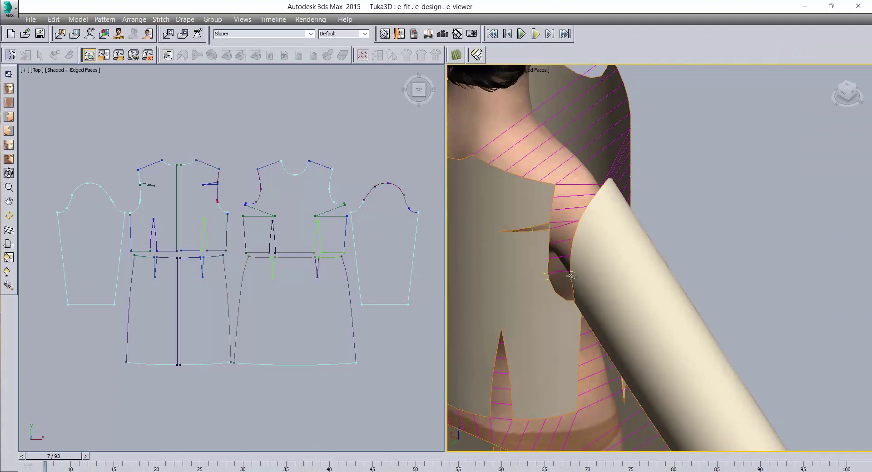
click(562, 298)
click(572, 289)
- Stitch the sleeve cap on the model's left arm to the back and front armhole edges
middle_drag(691, 229, 627, 243)
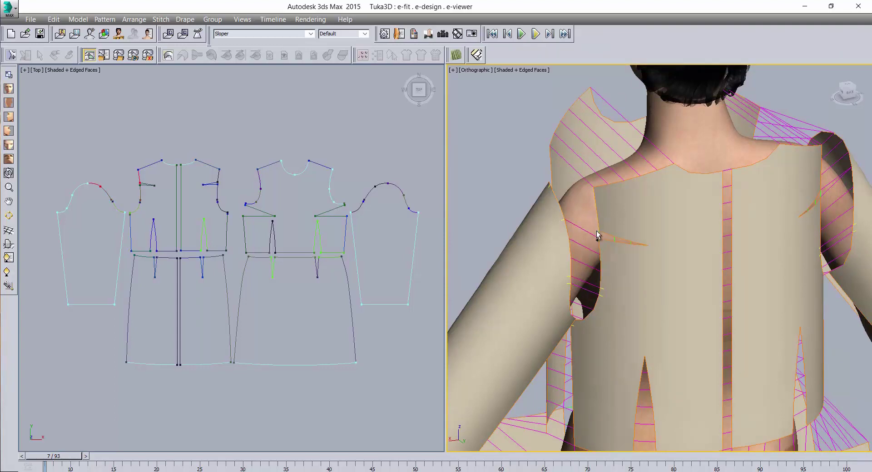
alt+middle_drag(598, 235, 728, 231)
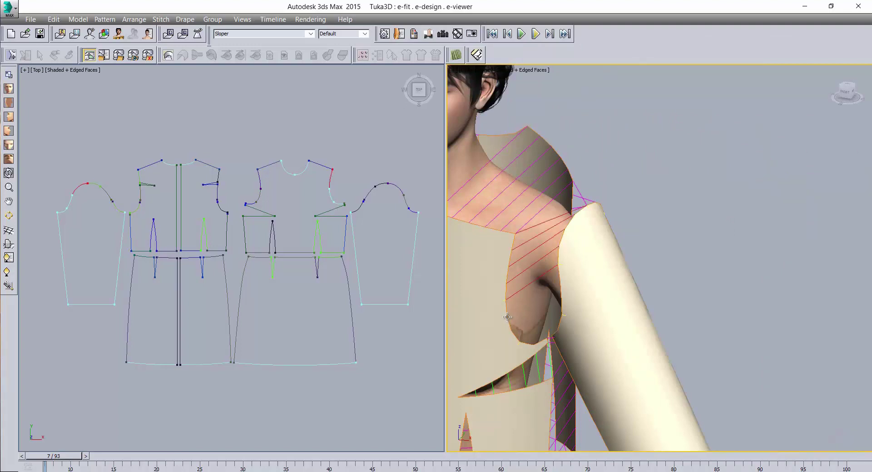
alt+middle_drag(562, 316, 604, 296)
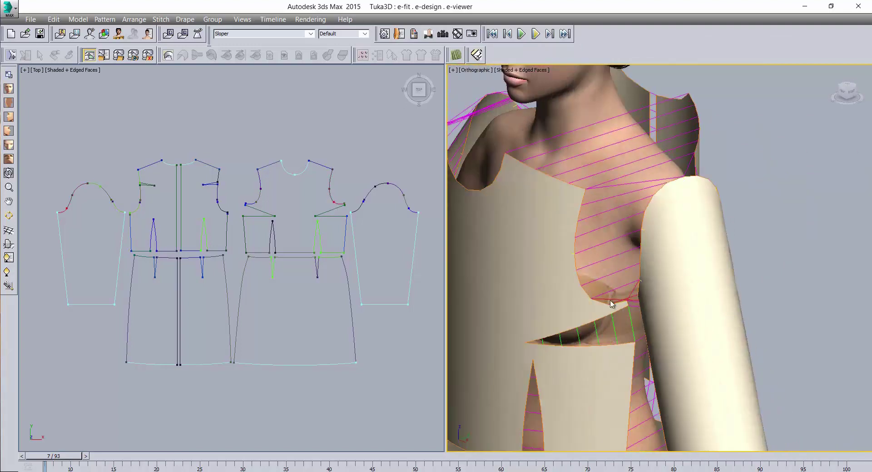
- Stitch the underarm seam of the model's right sleeve by joining its two long edges
middle_drag(596, 264, 680, 217)
scroll(680, 196, down, 3)
alt+middle_drag(645, 193, 710, 242)
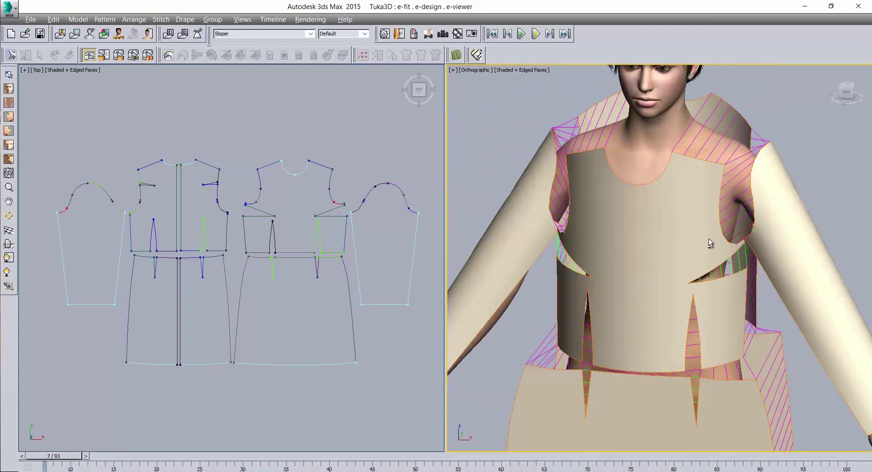
click(416, 266)
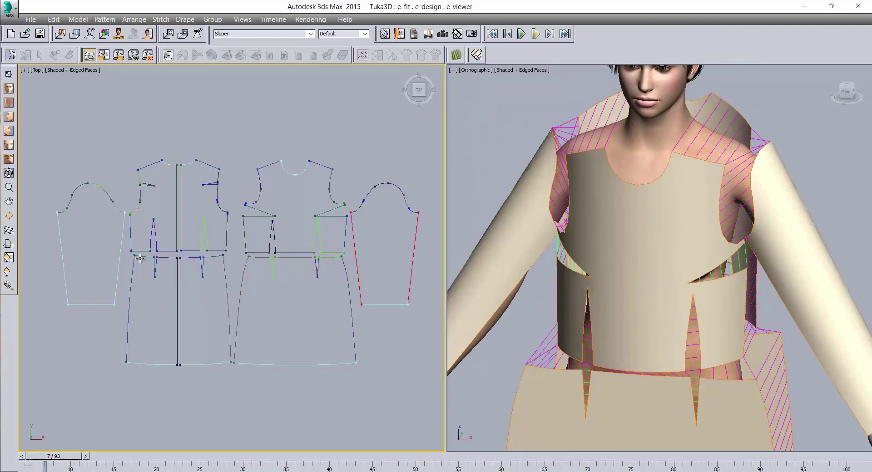
- Stitch the underarm seam of the model's left sleeve by joining its two long edges
alt+middle_drag(665, 285, 683, 276)
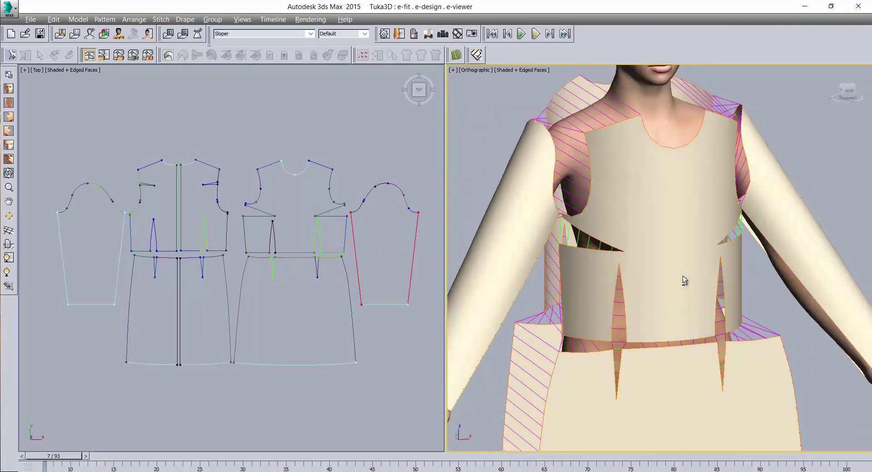
drag(55, 264, 120, 277)
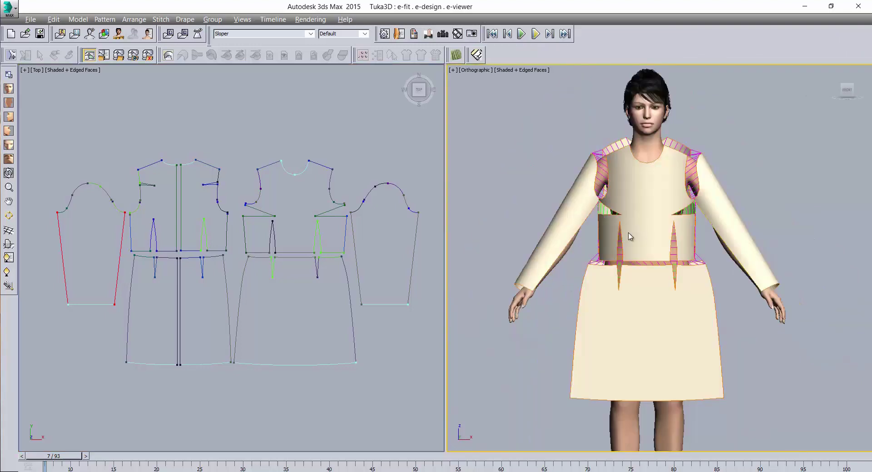
- Switch to draping with a back view and hide the sleeve and skirt pieces so only the bodice pieces remain
click(168, 55)
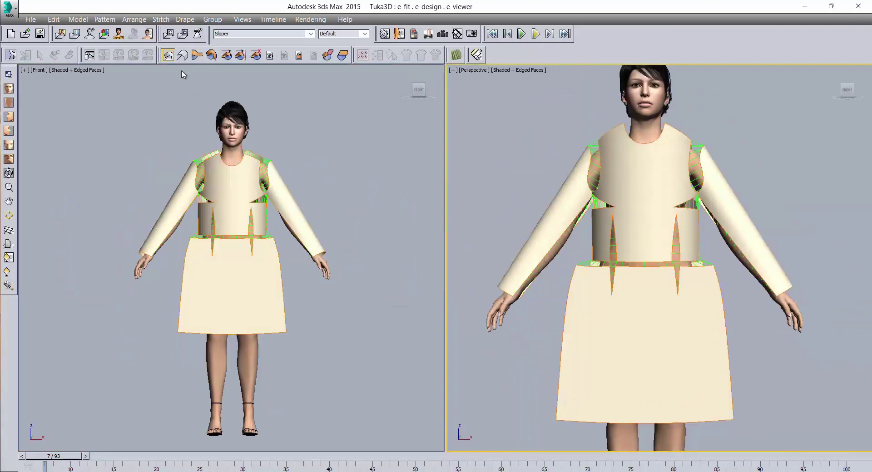
right_click(305, 220)
key(k)
scroll(233, 237, up, 5)
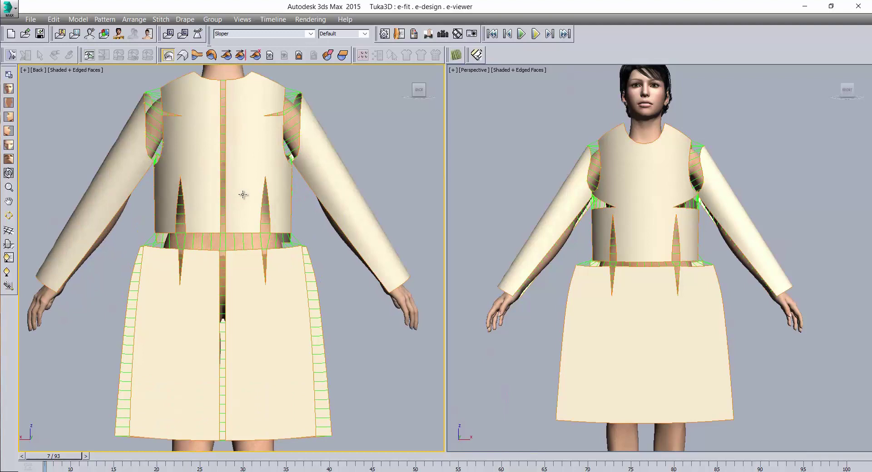
click(243, 195)
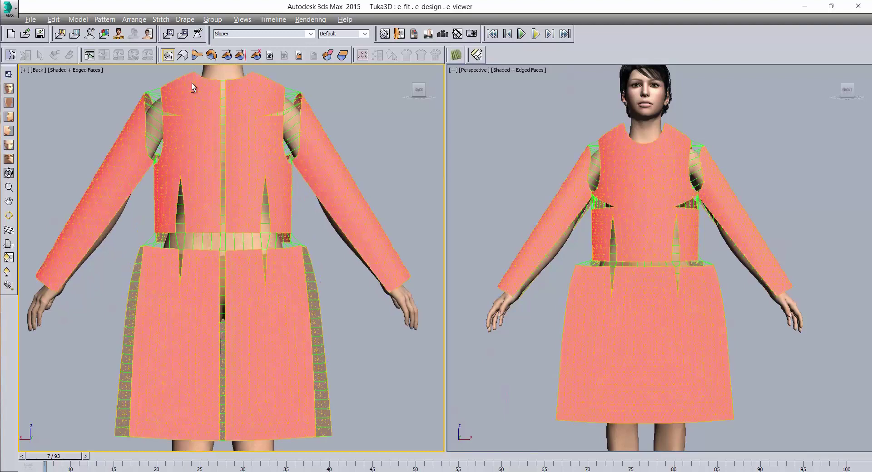
alt+click(265, 195)
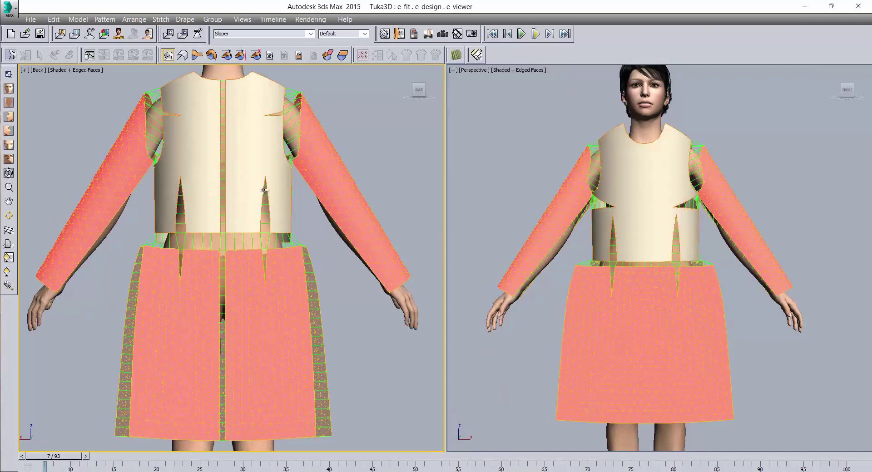
key(Delete)
- Drape the stitched bodice onto the model and relax its cloth
click(197, 56)
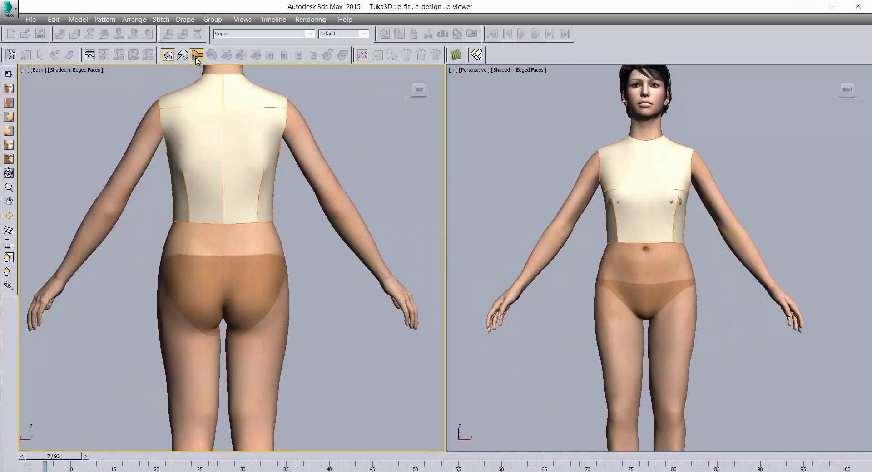
click(211, 55)
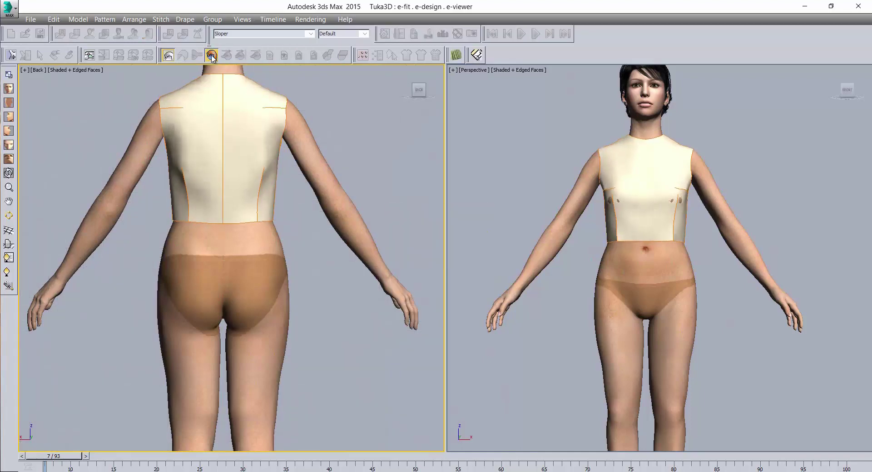
- Bring back the hidden sleeves and skirt and drape the complete dress onto the model
drag(171, 80, 298, 116)
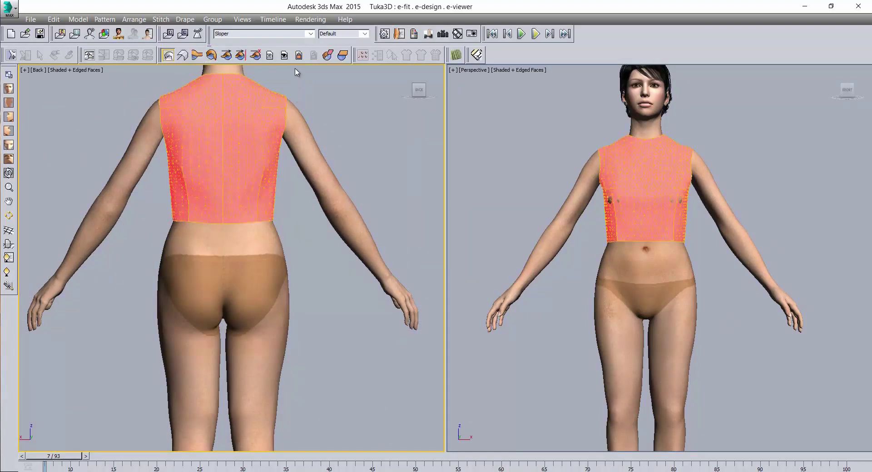
click(286, 56)
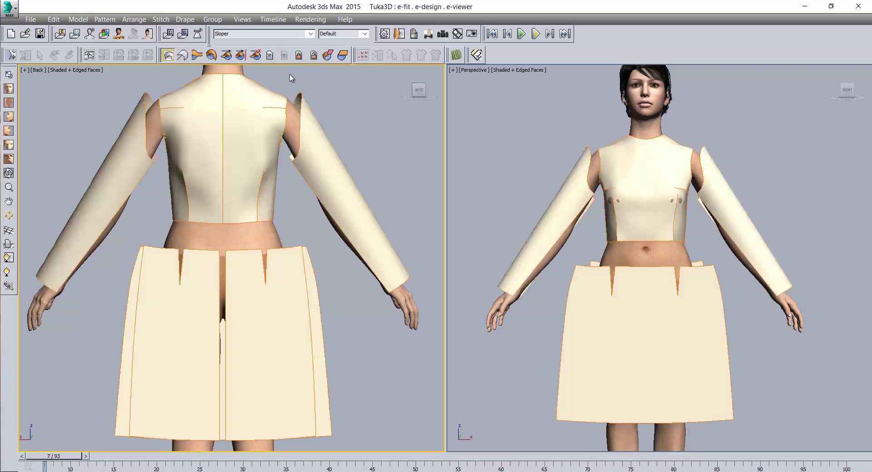
click(197, 55)
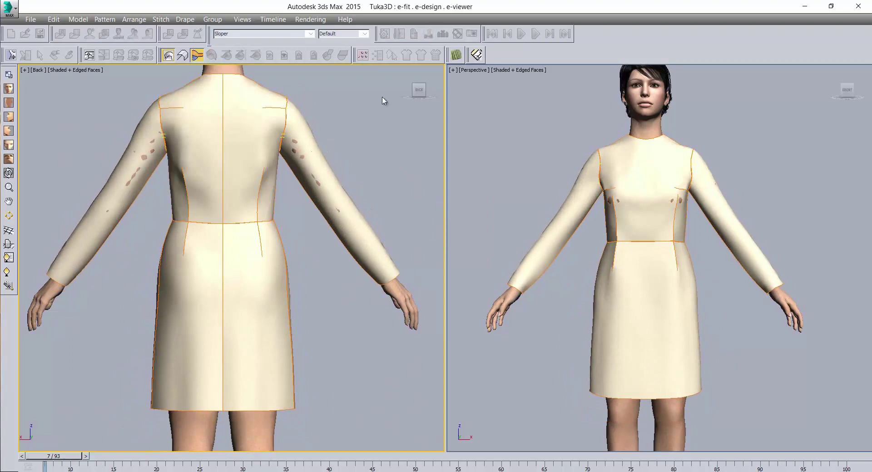
- Set the Piece Resolution of the whole dress to 2.0 and enable Fix Intersections and Fix Pinching in the project settings
click(386, 35)
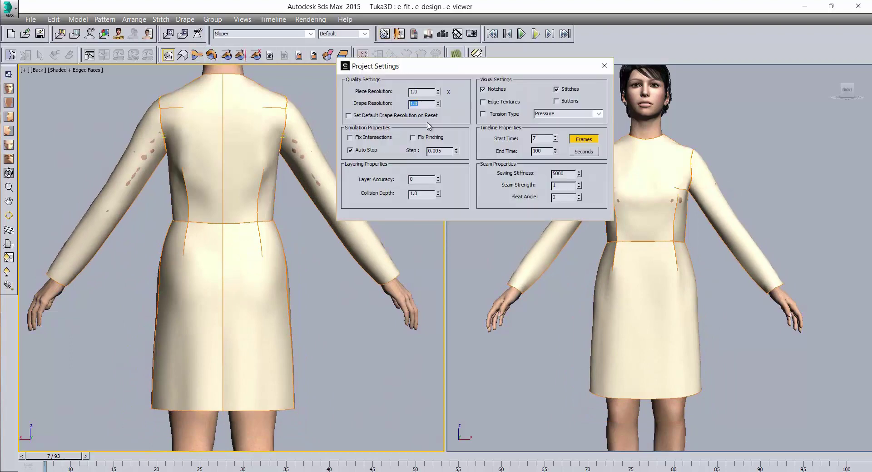
drag(399, 365, 107, 98)
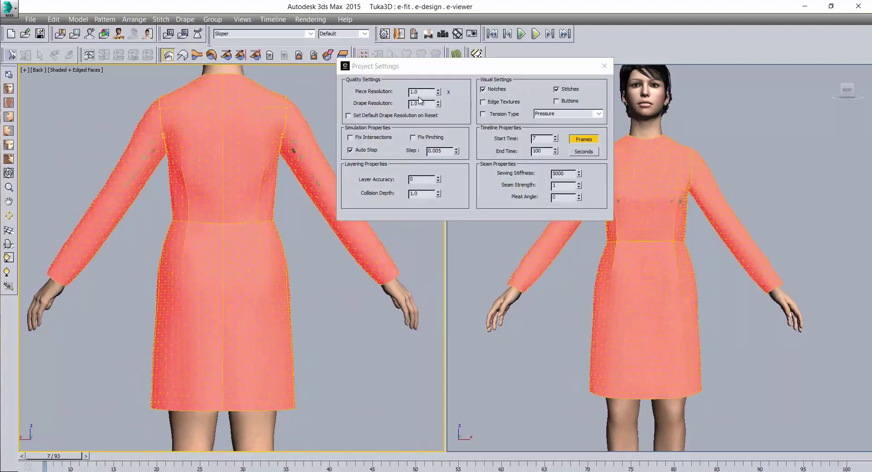
click(422, 93)
text(2)
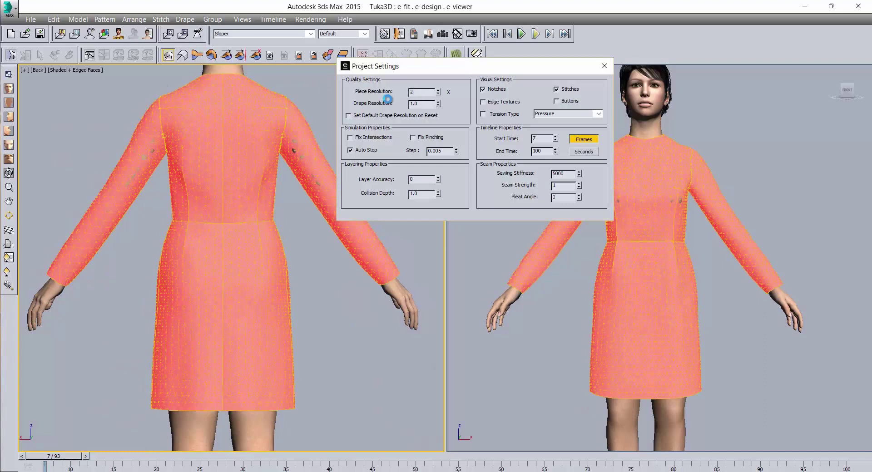
key(Return)
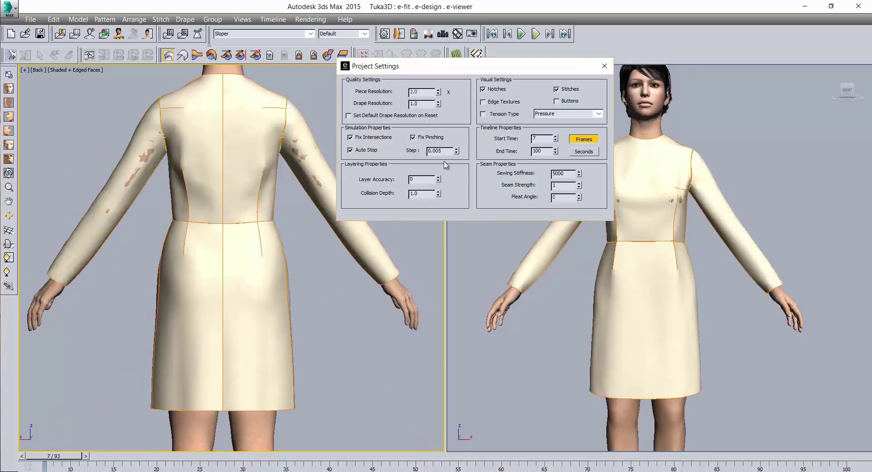
click(603, 66)
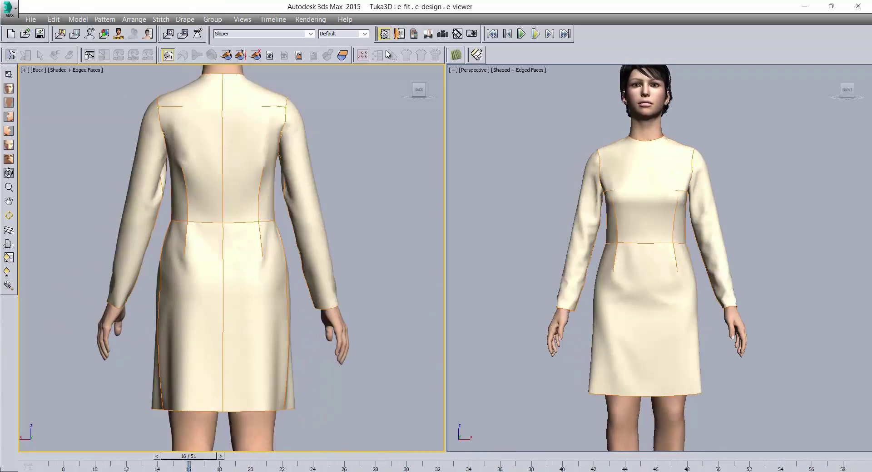
- Turn on the tension map with type Warp(U) and examine it on the dress while the walk animation plays
click(384, 34)
click(582, 116)
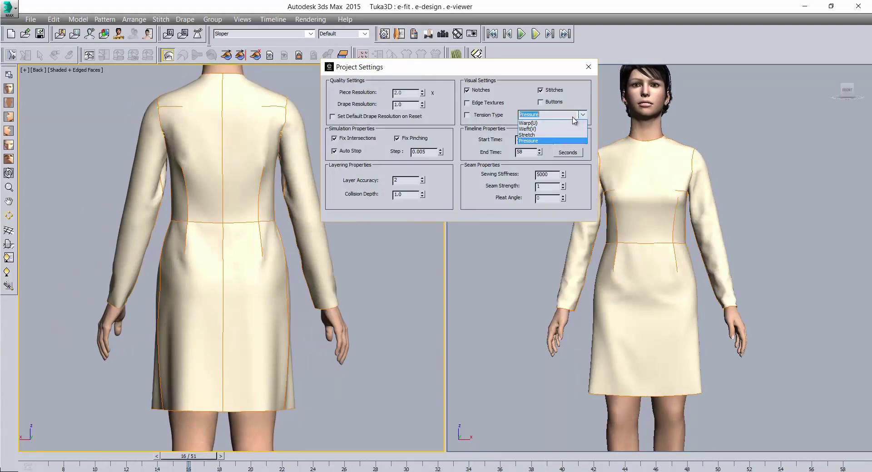
click(562, 124)
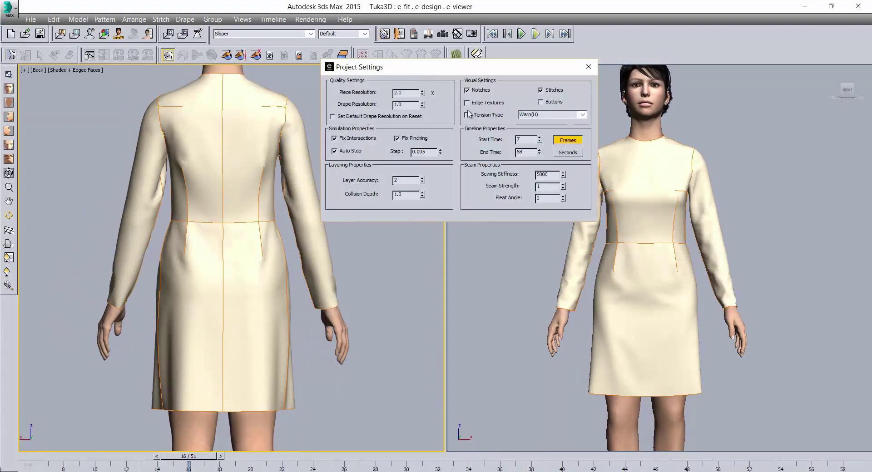
click(467, 115)
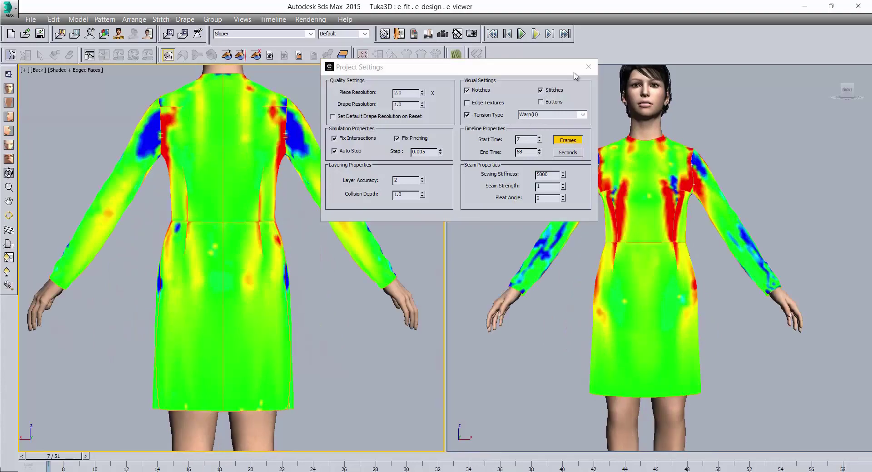
click(588, 67)
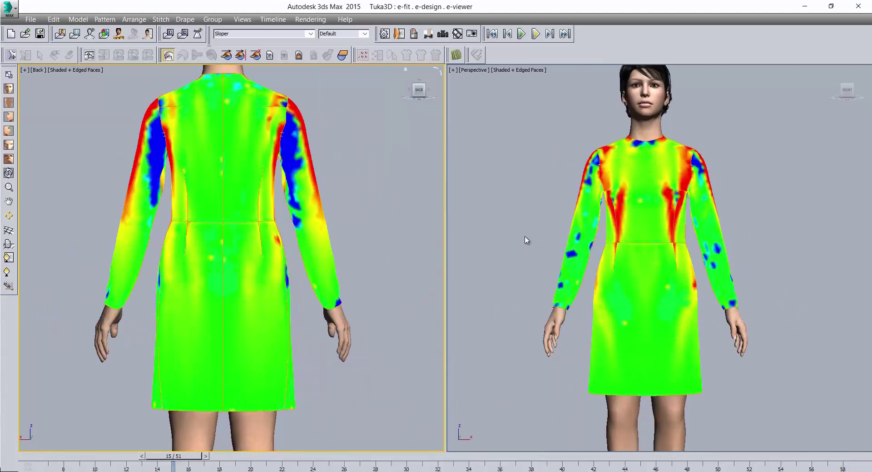
click(522, 33)
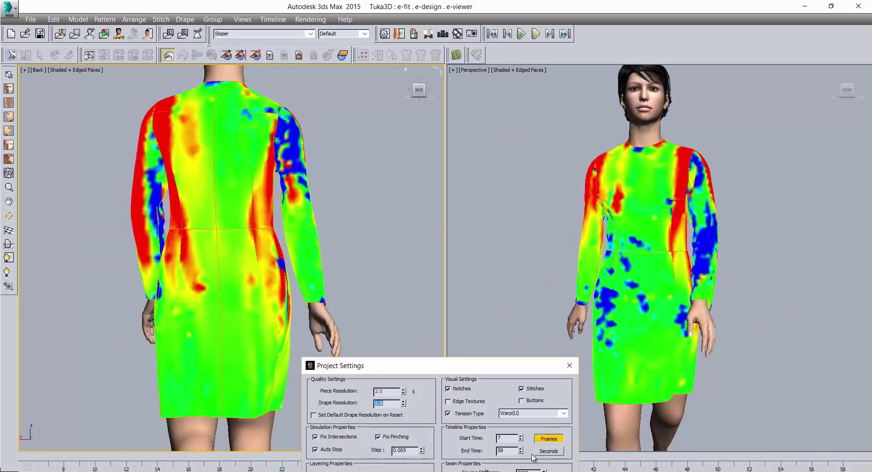
- Switch the tension type to Weft(V) and play the animation to examine the dress in motion
click(552, 415)
click(554, 427)
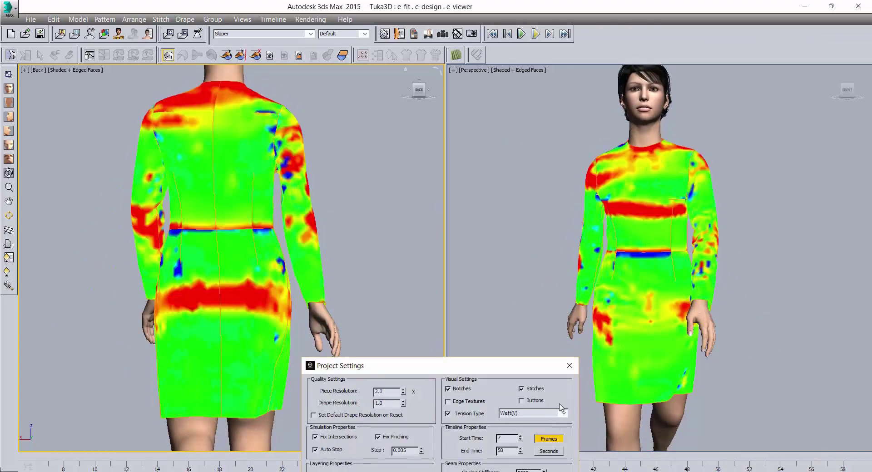
click(522, 34)
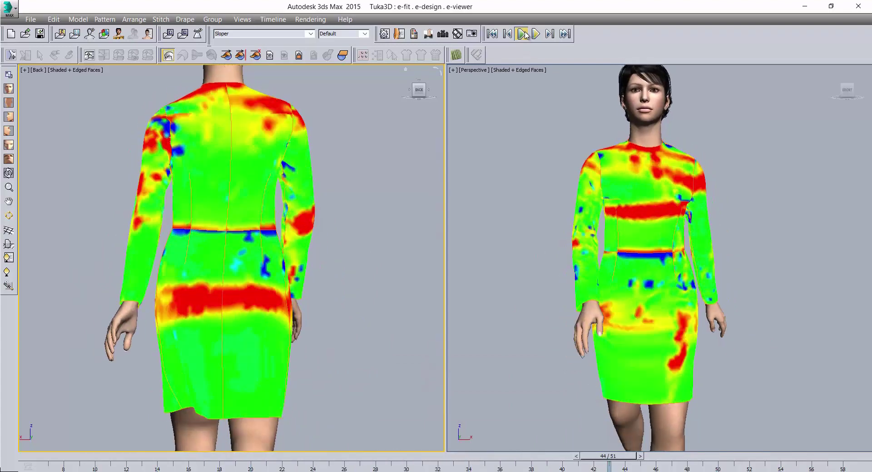
click(522, 33)
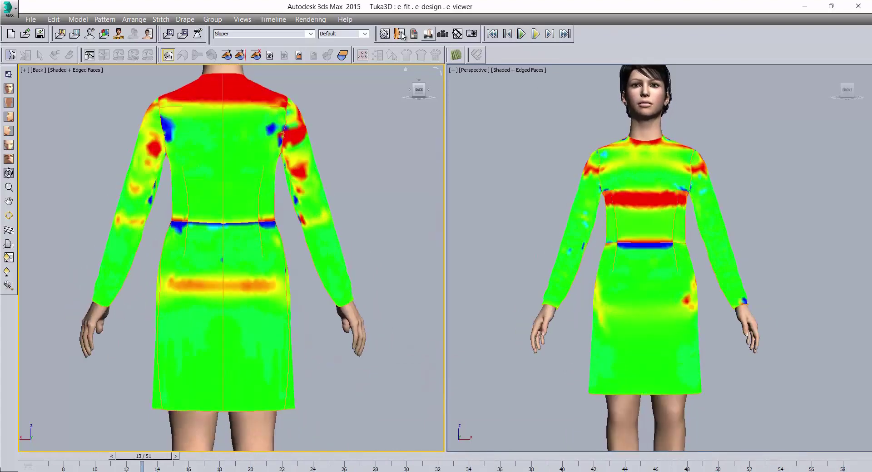
- Change the tension type to Stretch and examine the dress's stretch map during animation playback
click(563, 414)
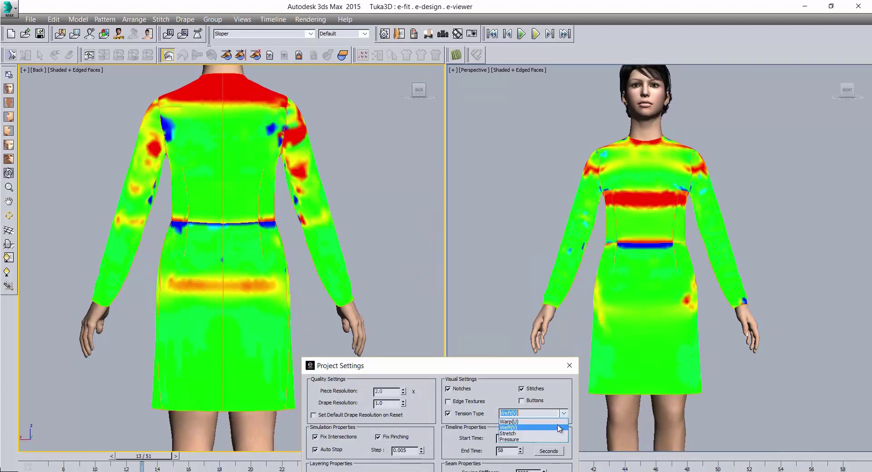
click(557, 434)
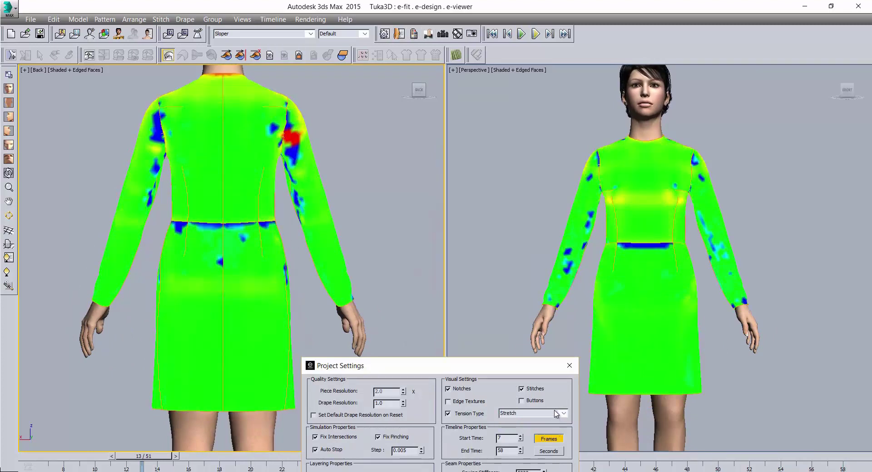
click(569, 366)
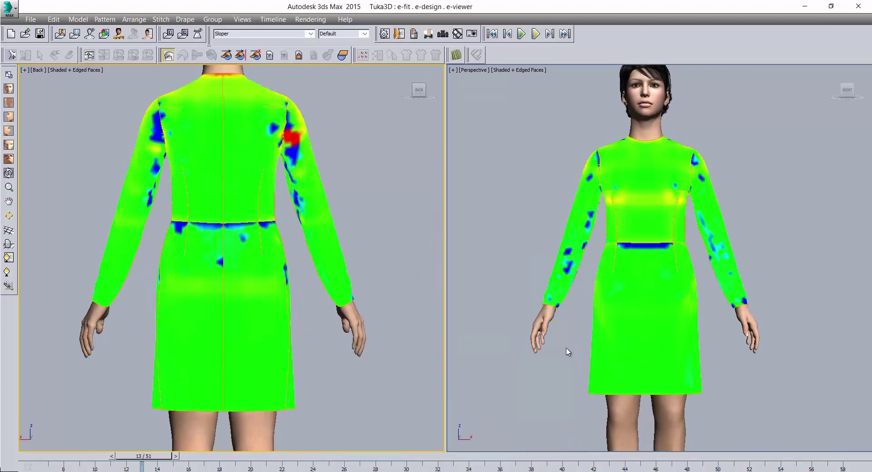
click(522, 34)
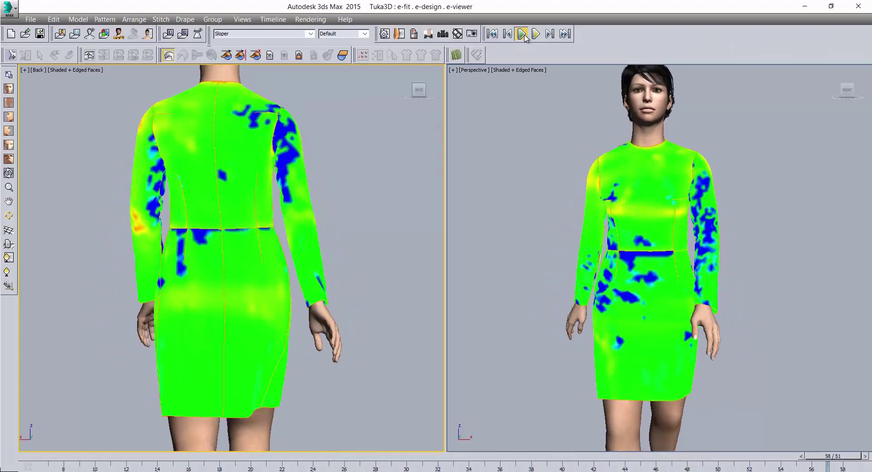
click(523, 35)
- Display the Pressure tension map on the dress and review it through the walk animation
click(384, 35)
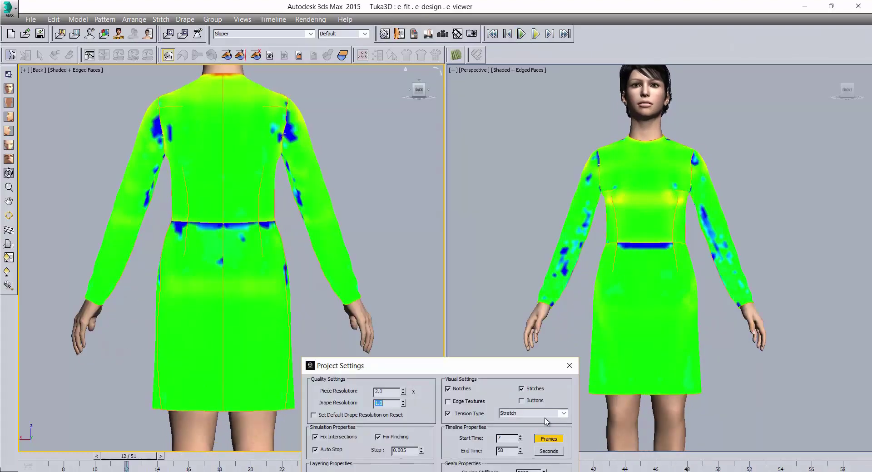
click(562, 414)
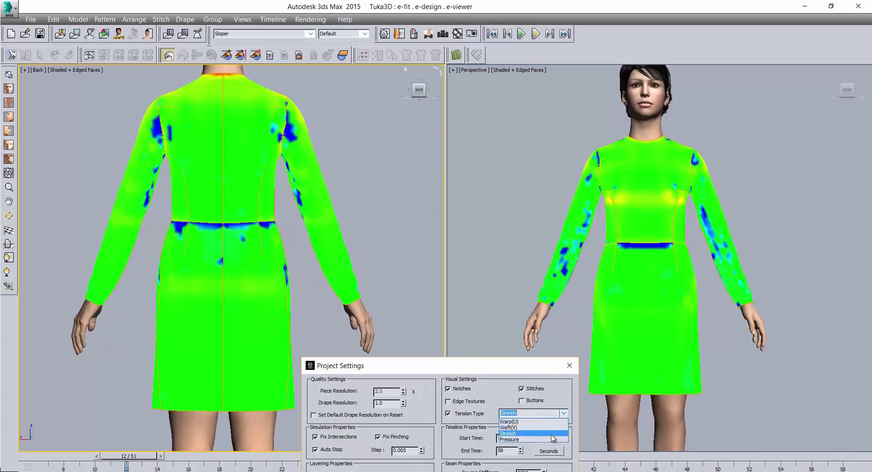
click(550, 437)
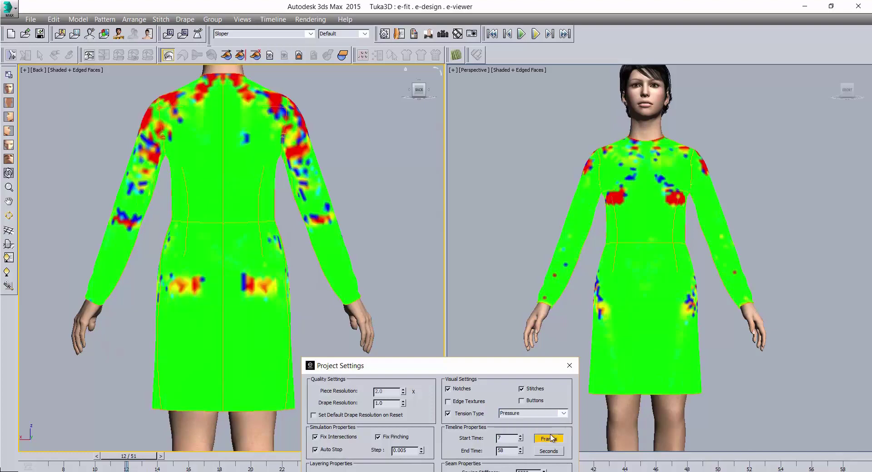
click(570, 366)
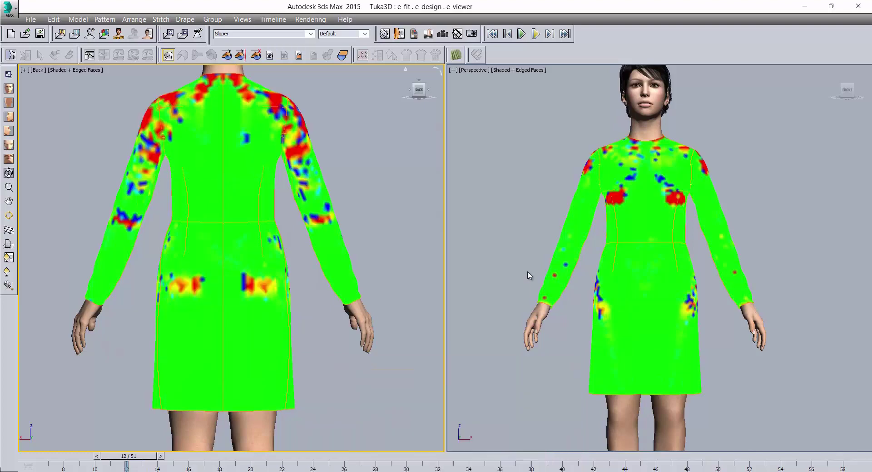
click(522, 34)
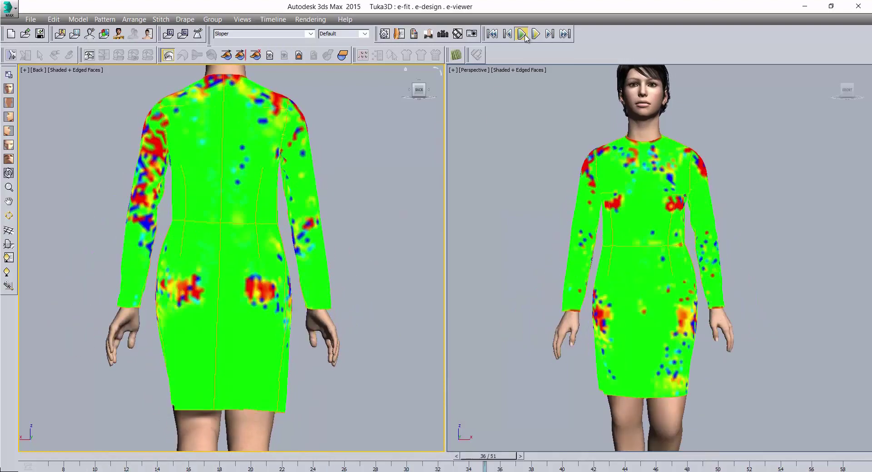
click(522, 35)
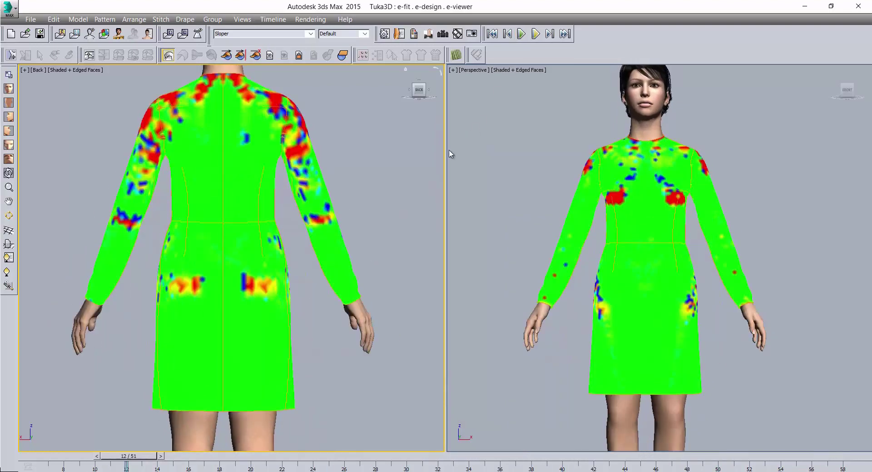
- Make the dress see-through and play the animation to check the fit against the body
key(alt+x)
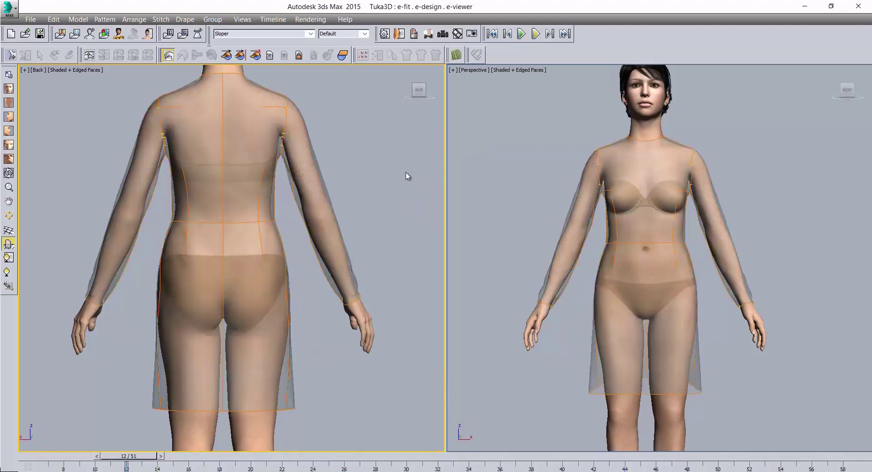
click(521, 34)
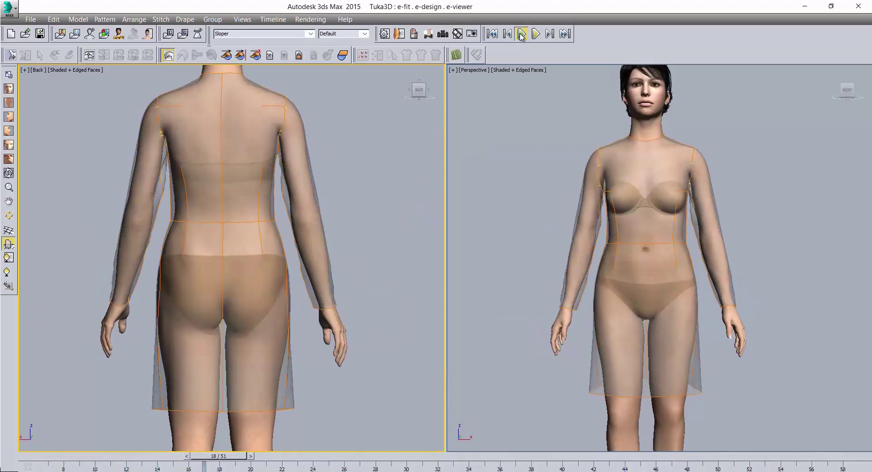
click(520, 36)
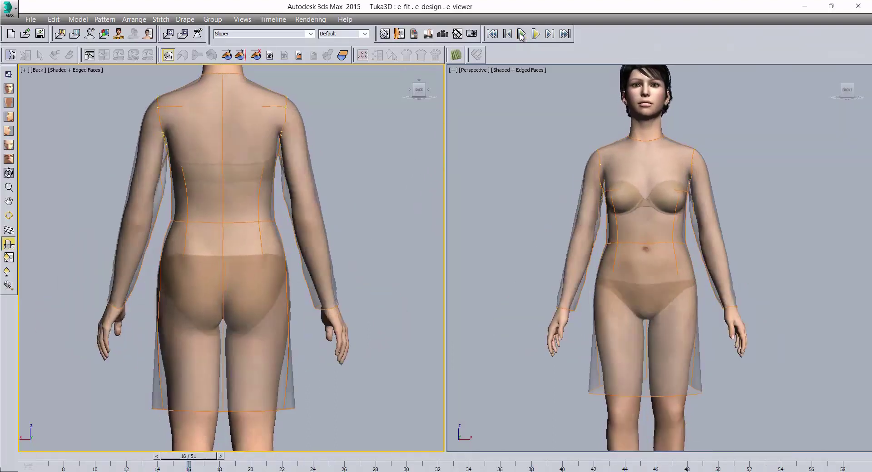